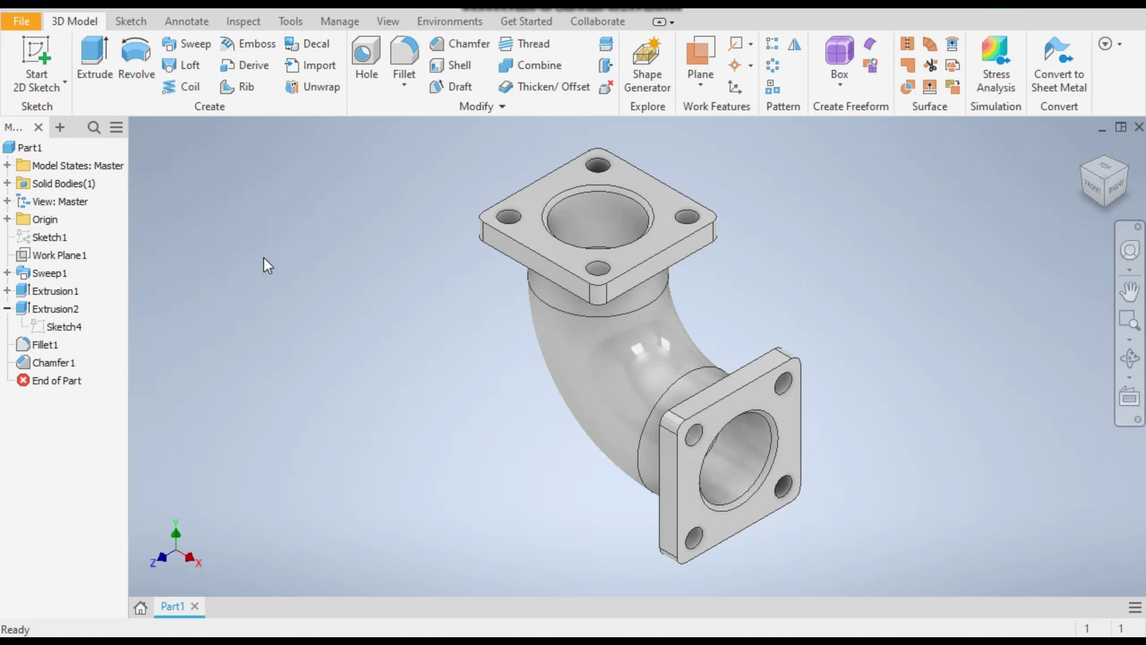
Create a new part from the Standard (mm).ipt template and start a 2D sketch on the XY plane
key("ctrl+n")
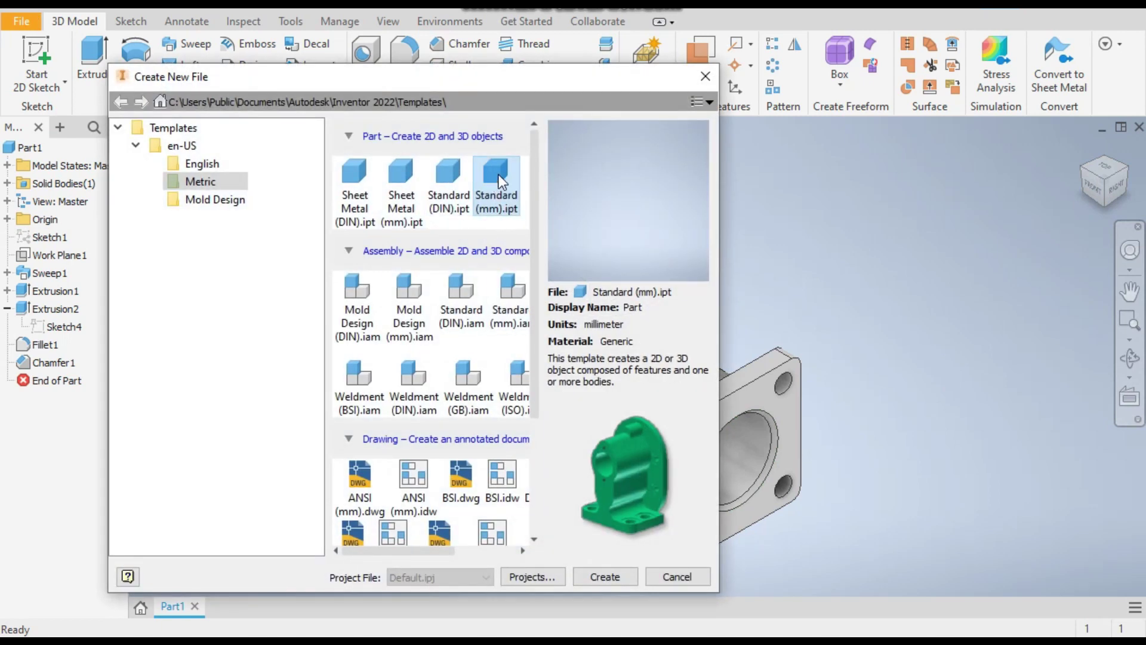
left_click(499, 175)
double_click(499, 175)
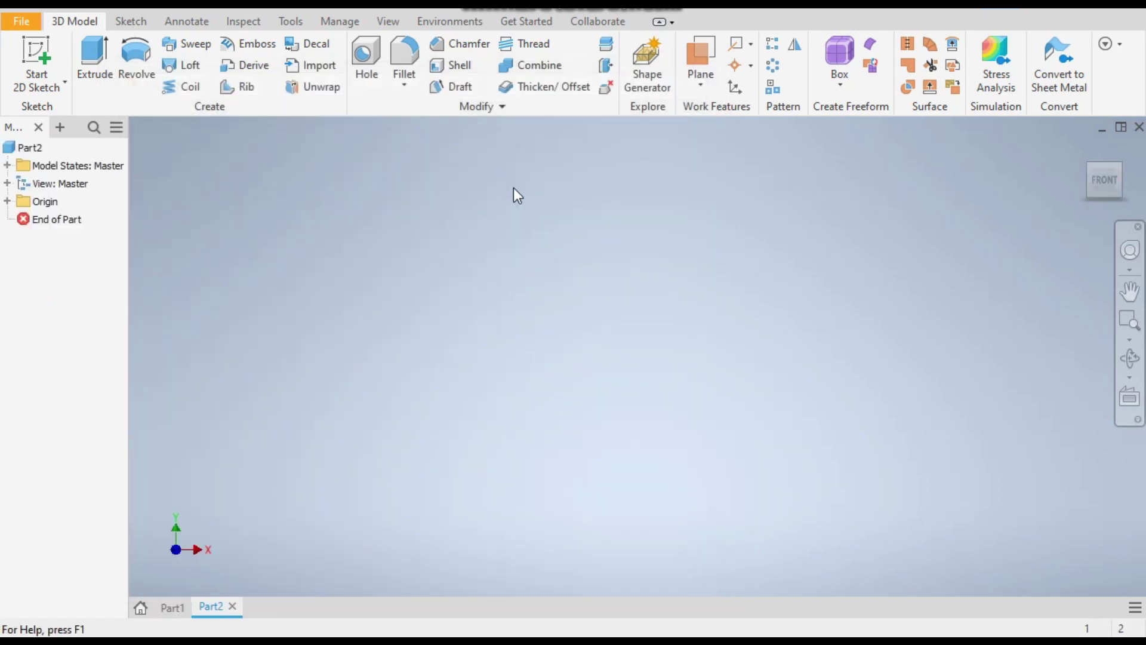
left_click(32, 42)
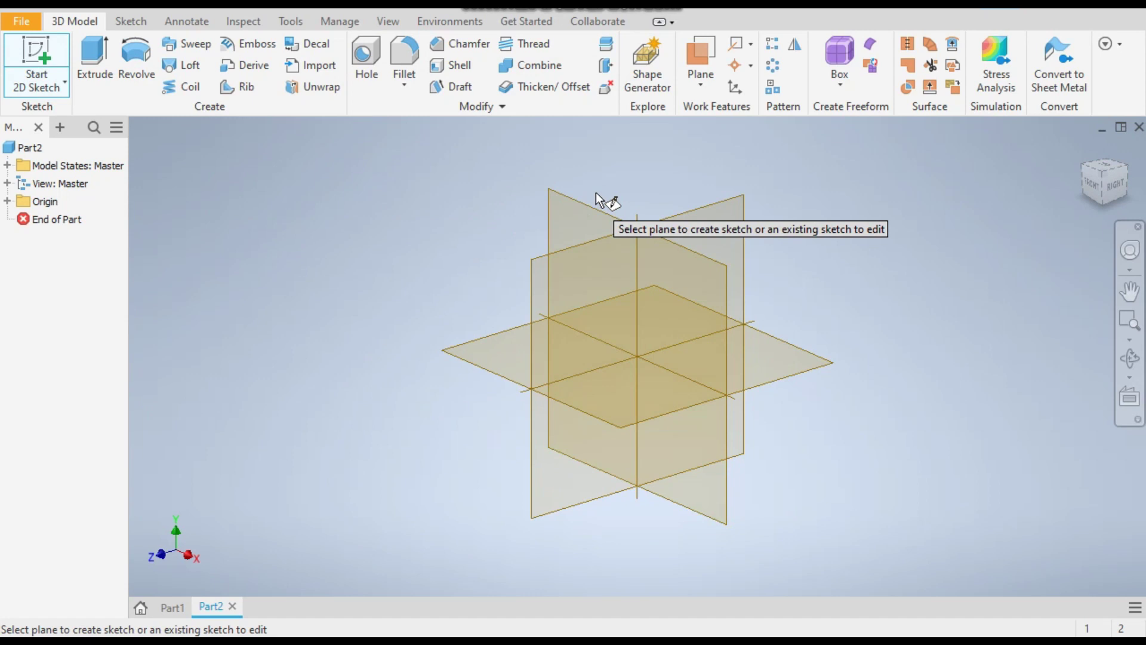
left_click(582, 216)
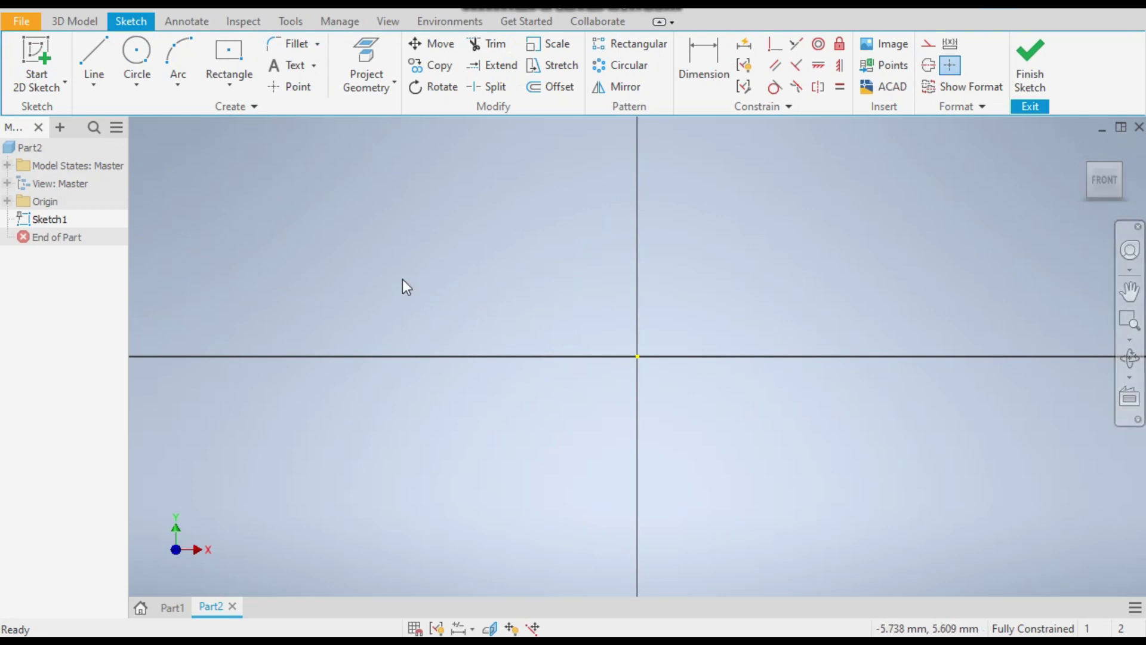
Draw a horizontal line about 16.6 mm long from the origin in the negative X direction
left_click(95, 49)
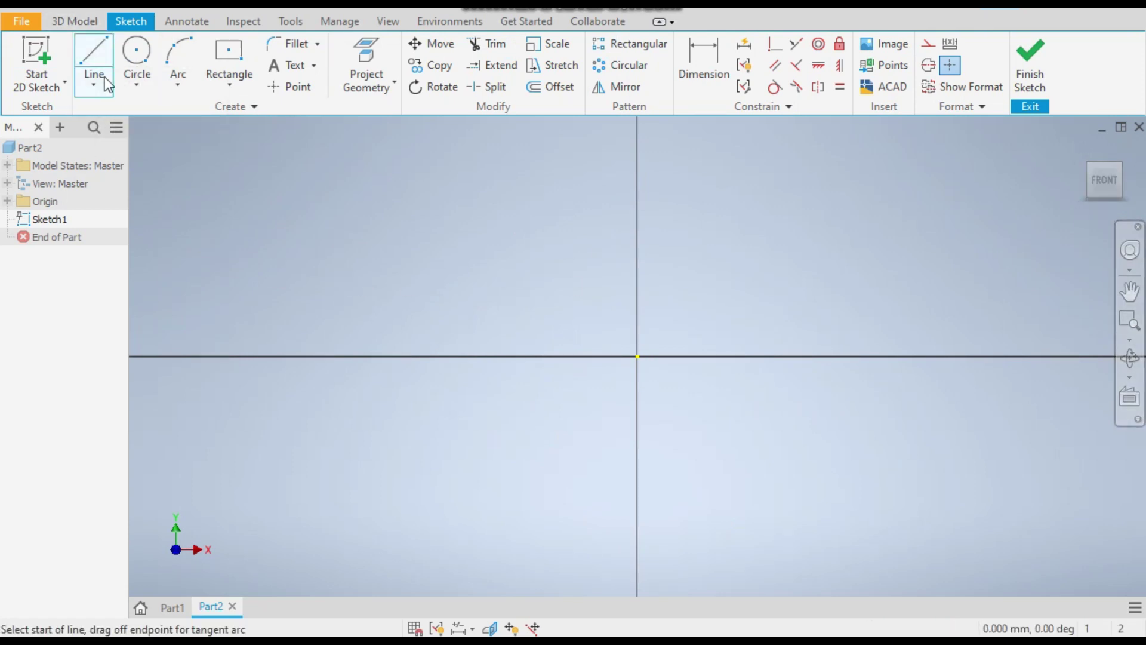
left_click(637, 355)
left_click(404, 358)
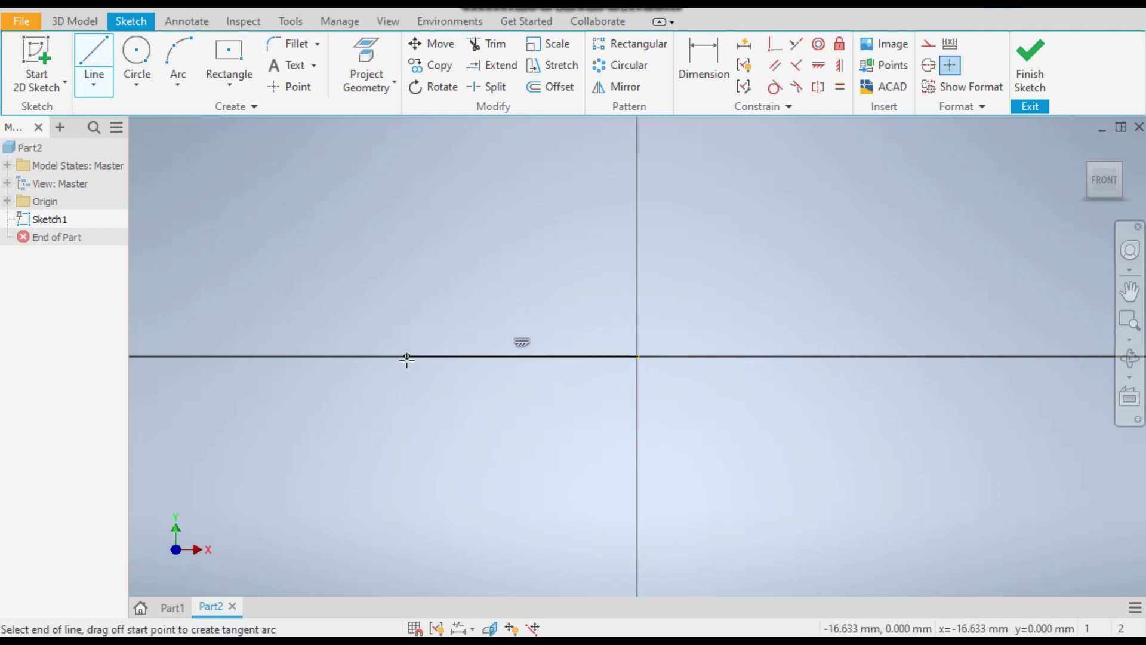
right_click(374, 409)
left_click(442, 408)
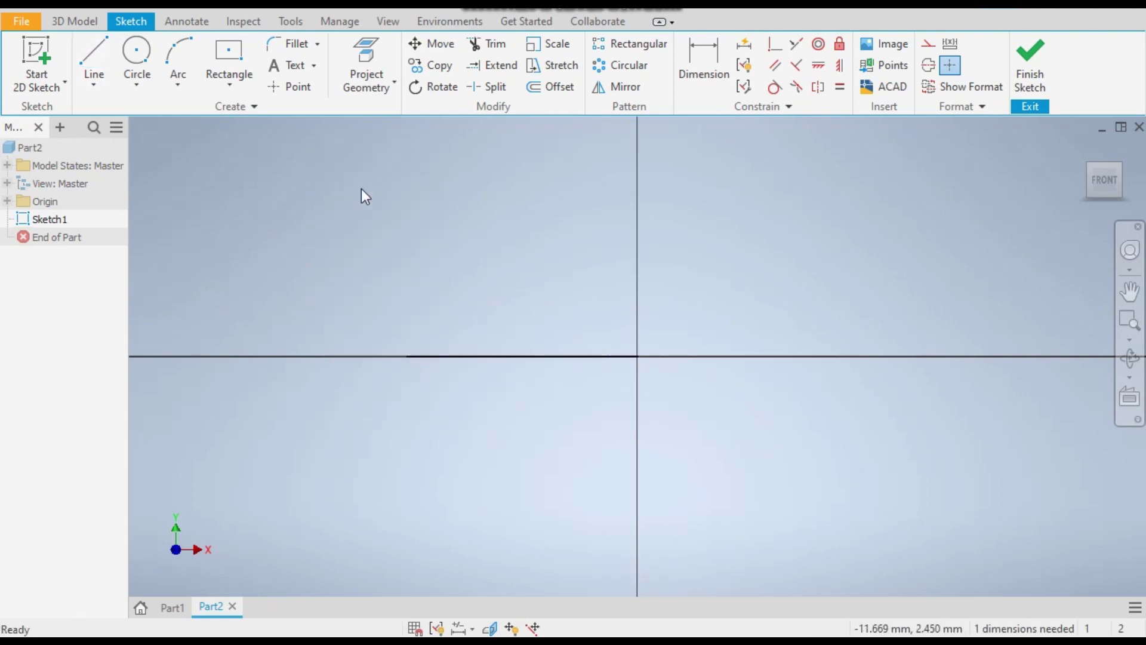
Draw a three-point arc with a radius of about 10.3 mm, curving upward from the horizontal line's free end
left_click(184, 53)
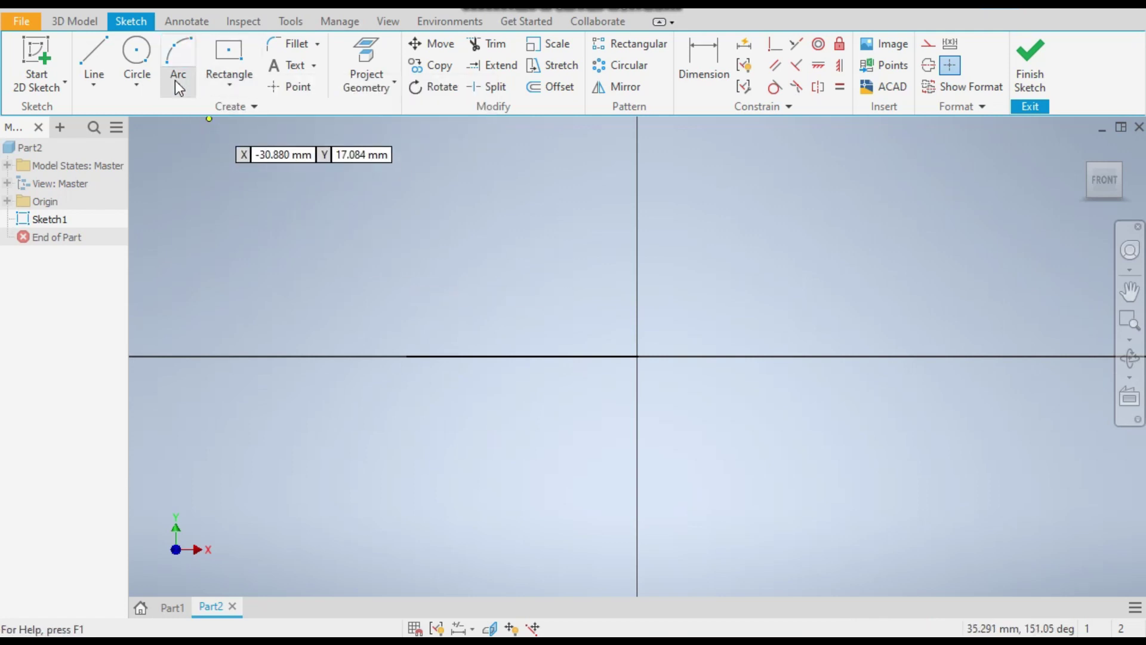
left_click(178, 85)
left_click(203, 119)
left_click(202, 117)
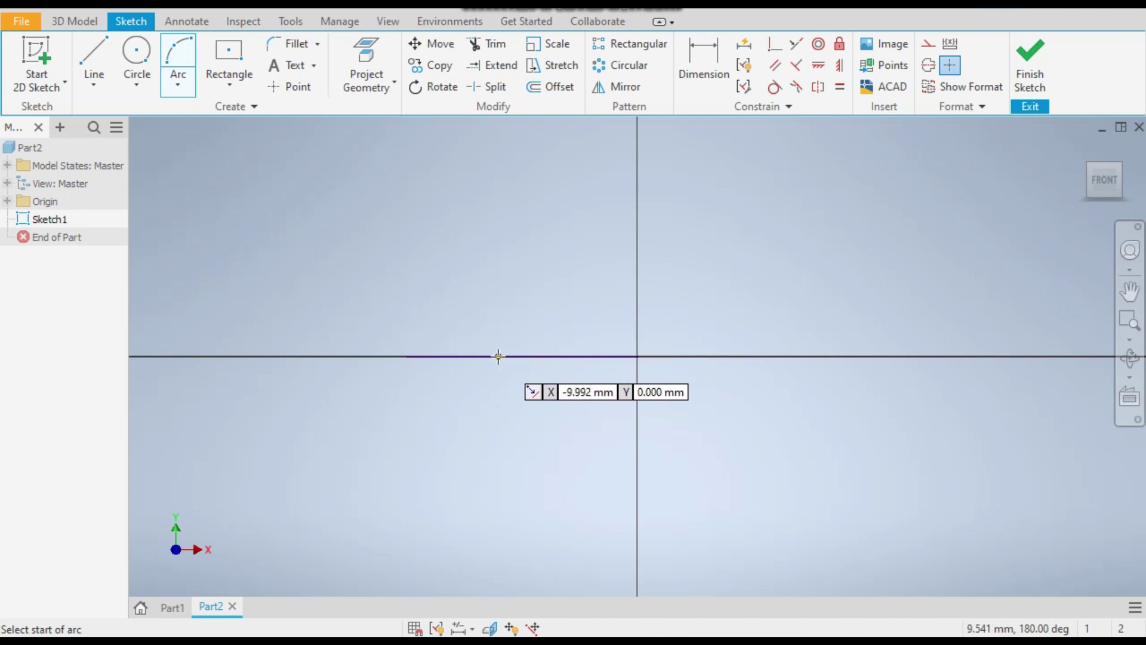
left_click(405, 356)
left_click(287, 192)
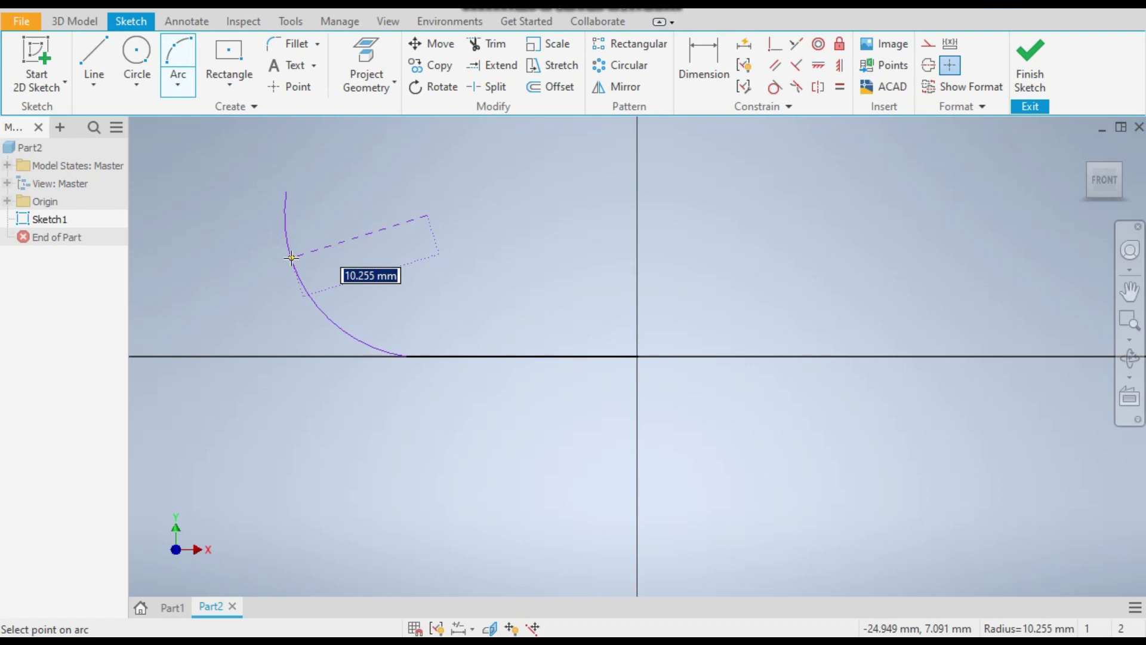
left_click(292, 257)
right_click(399, 250)
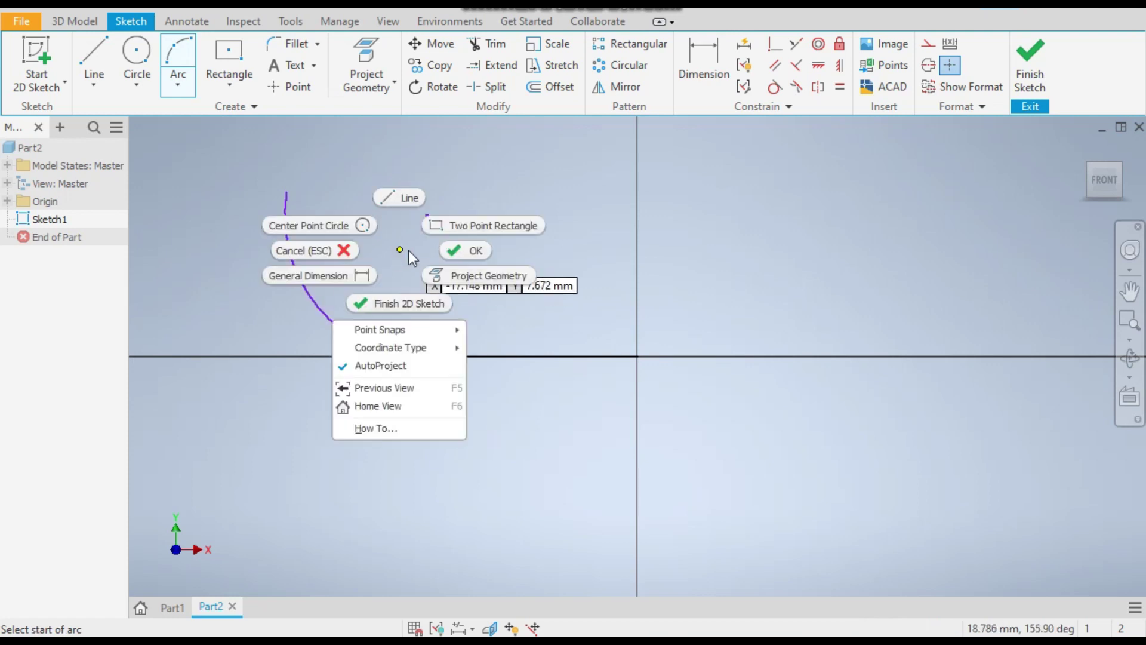
left_click(453, 250)
scroll(410, 282, "down", 4)
scroll(413, 248, "up", 2)
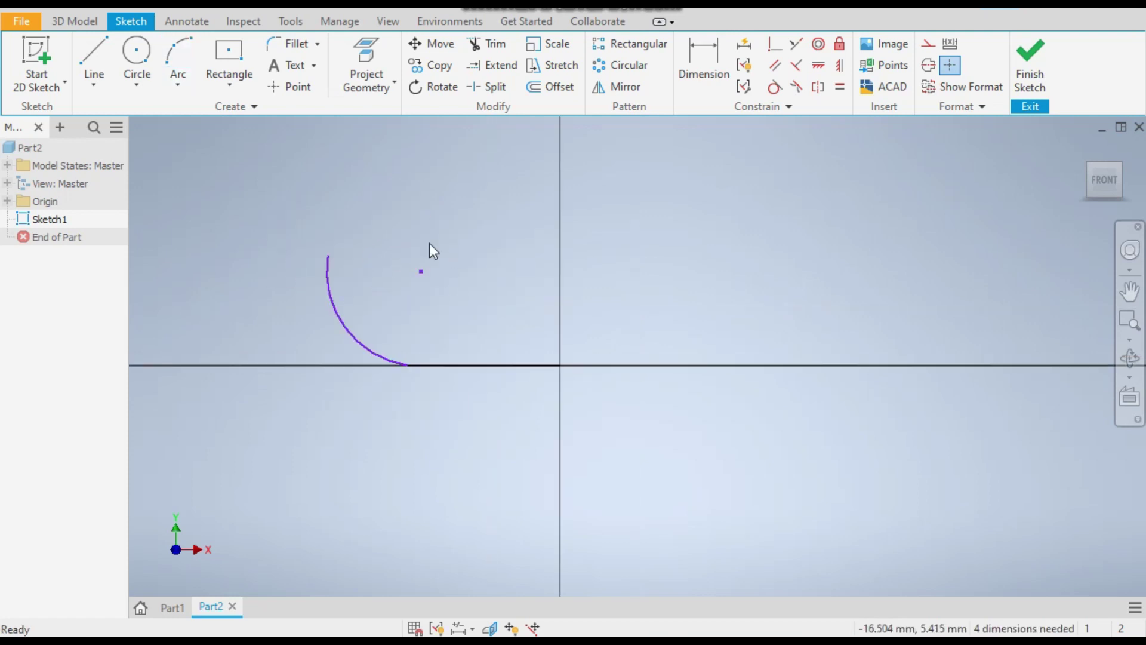
Draw a vertical line about 9 mm long upward from the arc's upper end
left_click(93, 65)
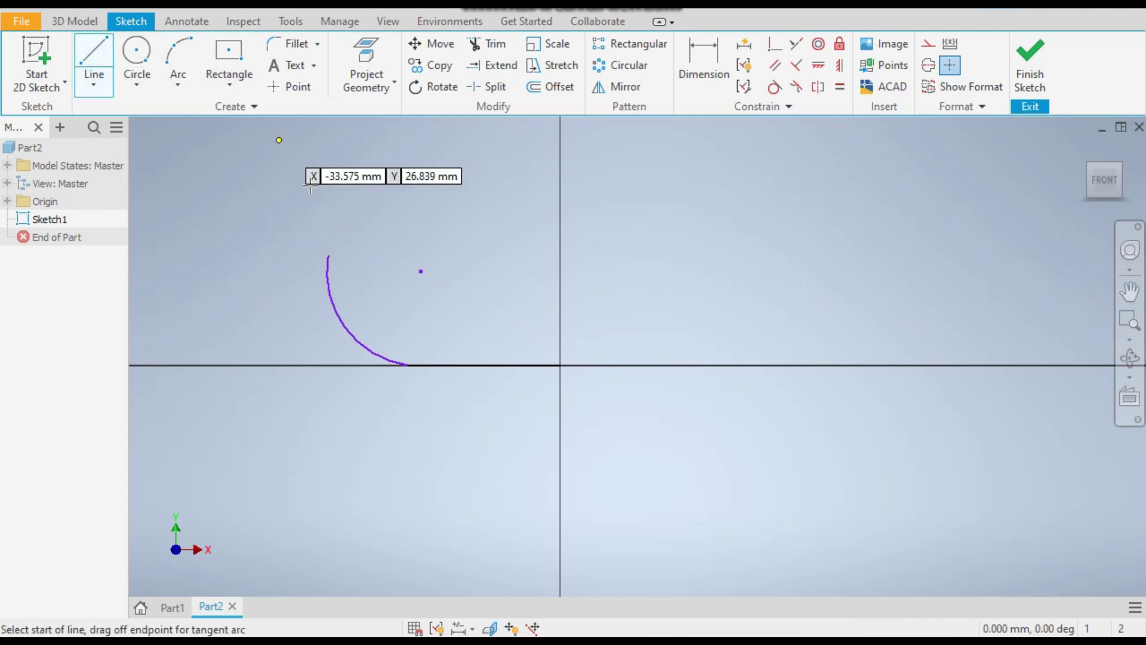
left_click(327, 255)
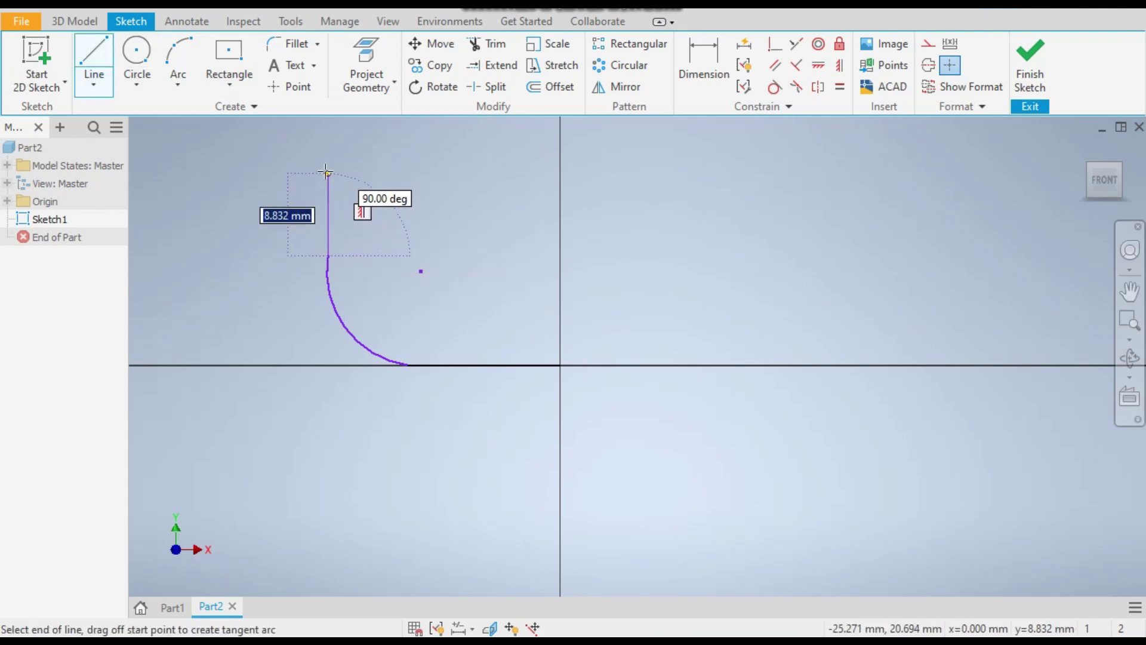
left_click(325, 172)
right_click(326, 171)
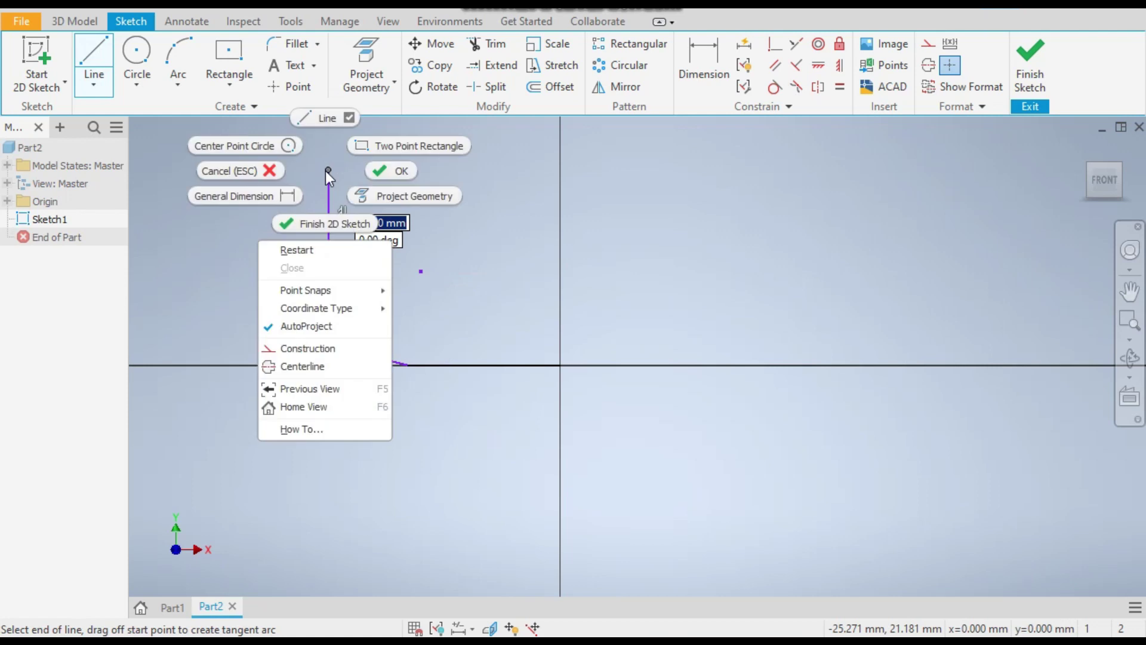
left_click(381, 171)
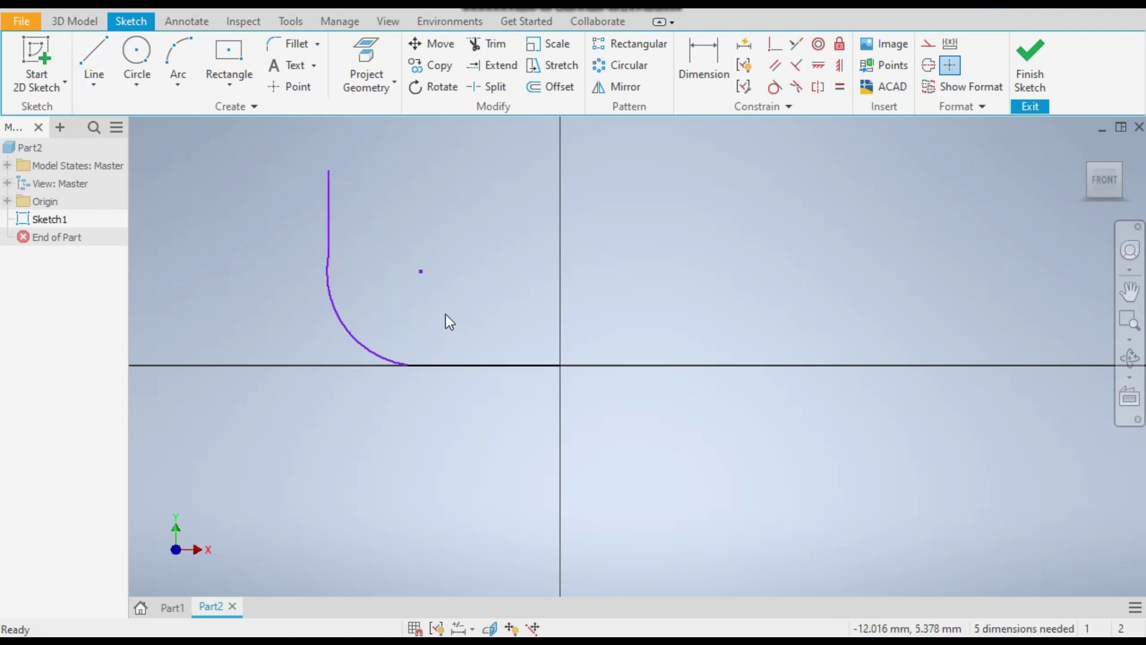
Display the finished elbow in Part1 from the front as a half section cut along the XY plane
left_click(171, 608)
left_click(1091, 186)
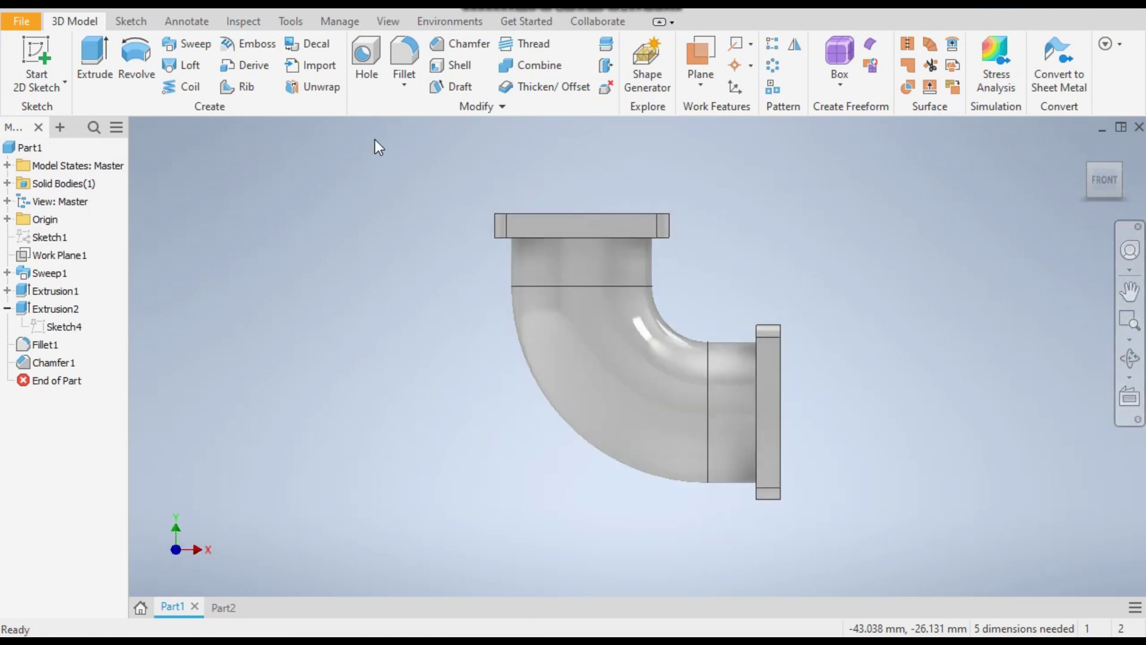
left_click(387, 21)
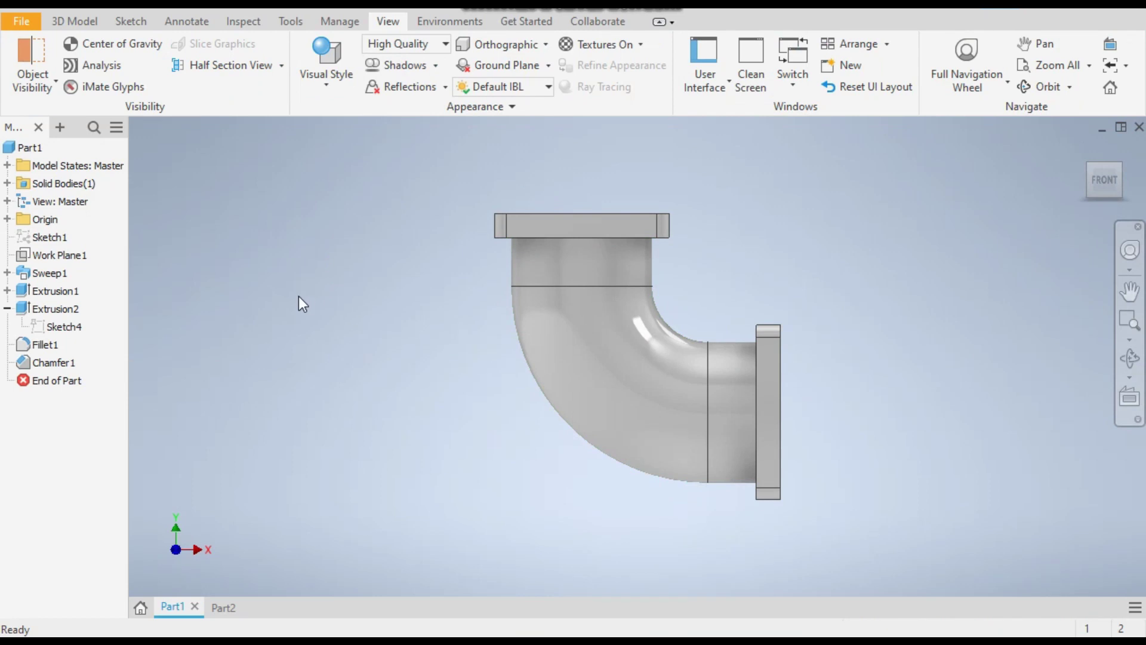
left_click(248, 64)
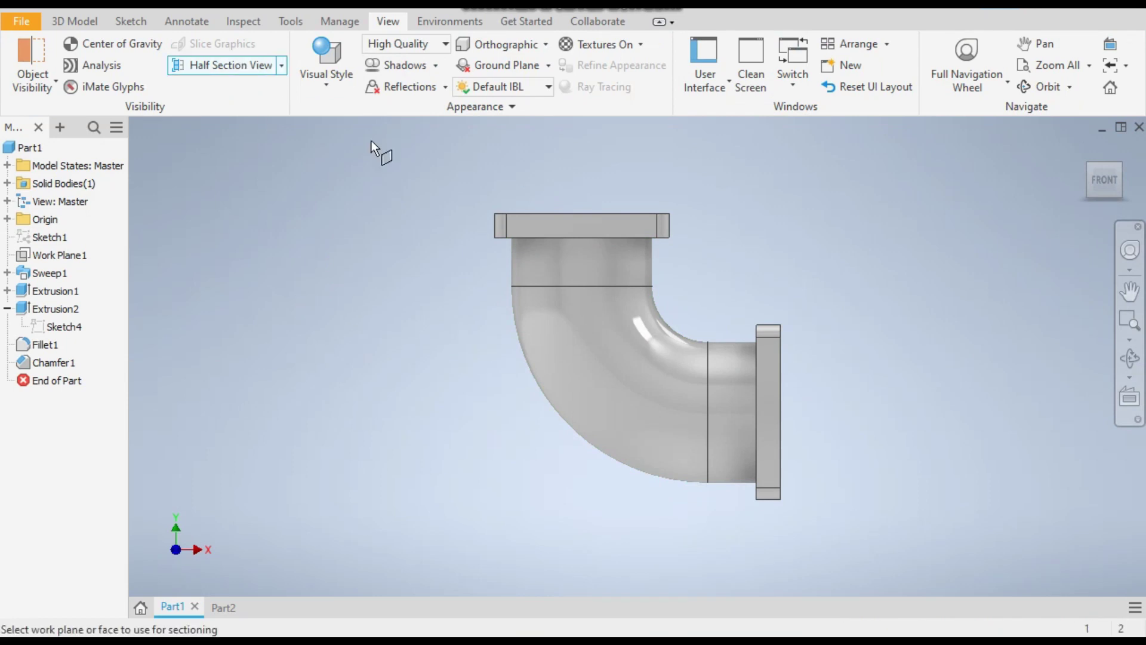
left_click(7, 219)
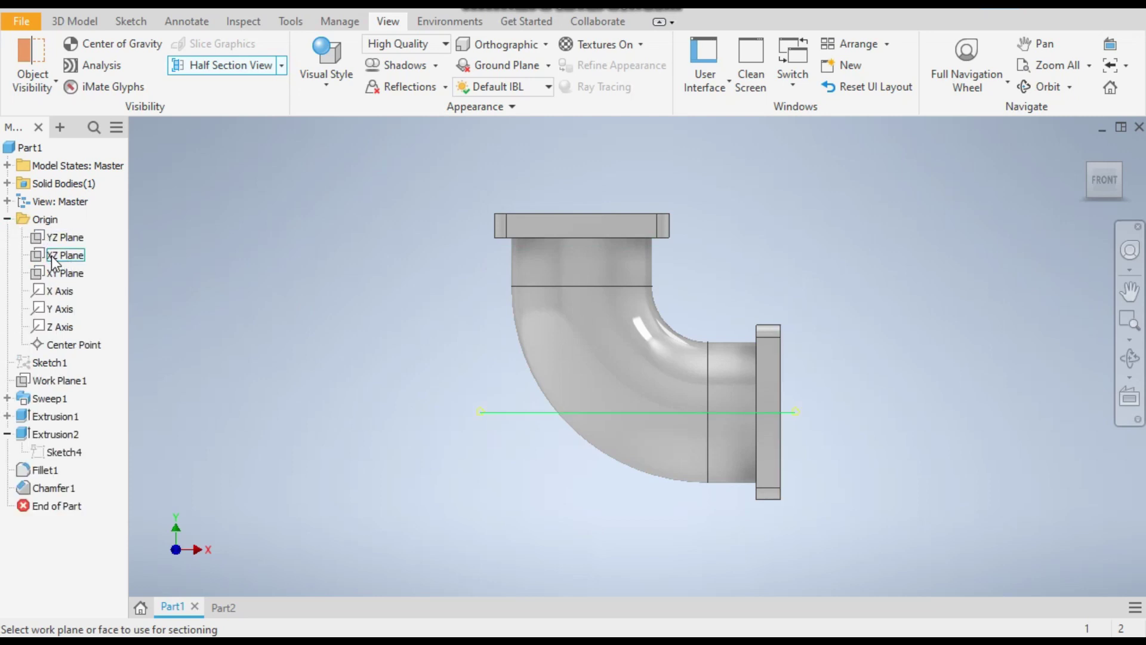
left_click(59, 255)
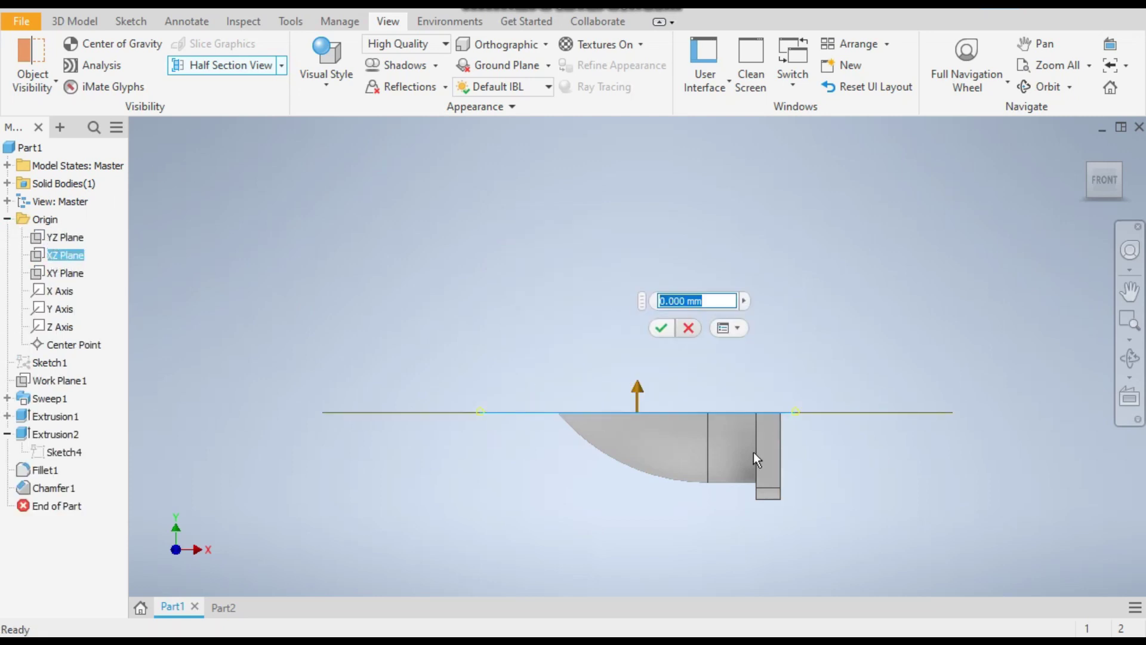
left_click(281, 65)
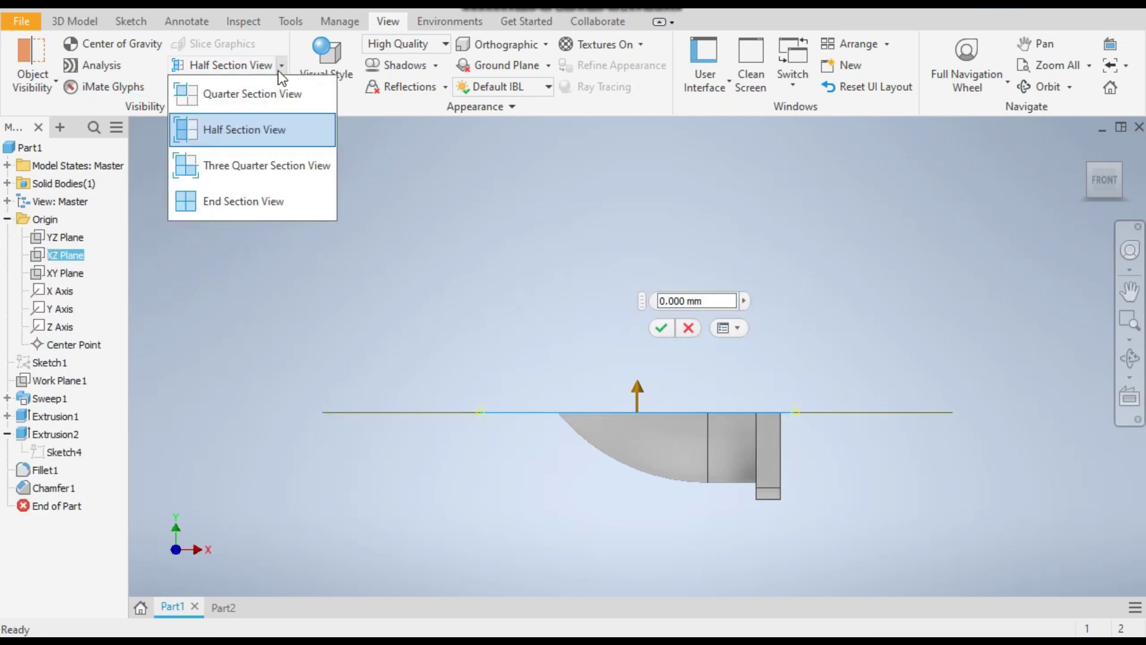
left_click(256, 129)
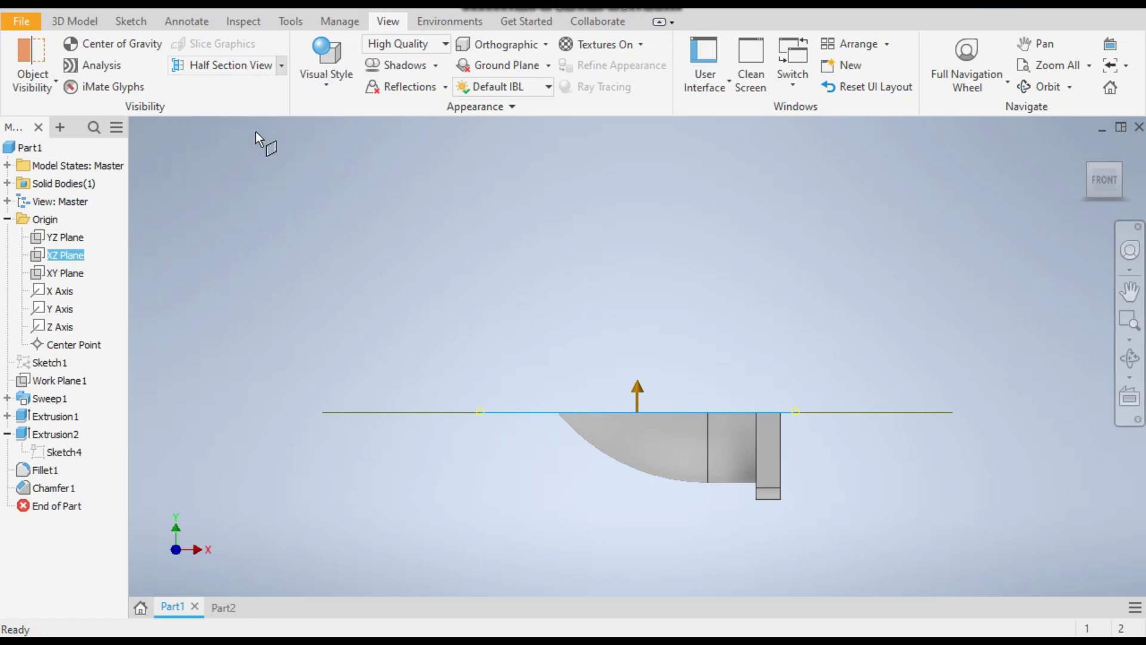
left_click(65, 273)
key("Return")
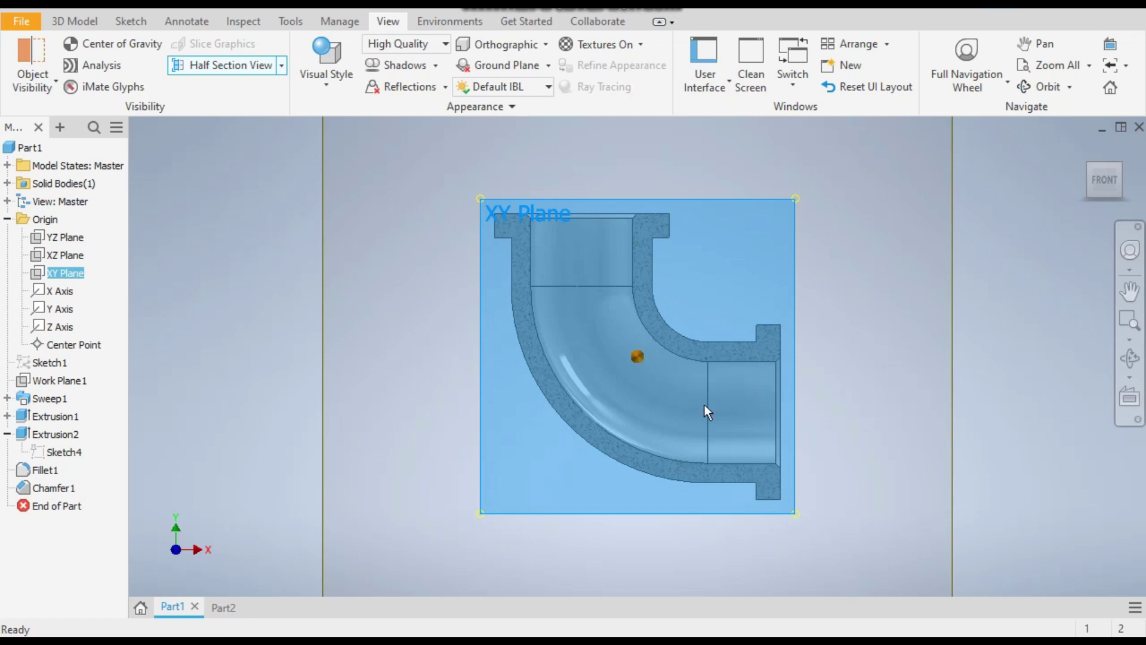
scroll(896, 389, "down", 4)
scroll(626, 342, "up", 3)
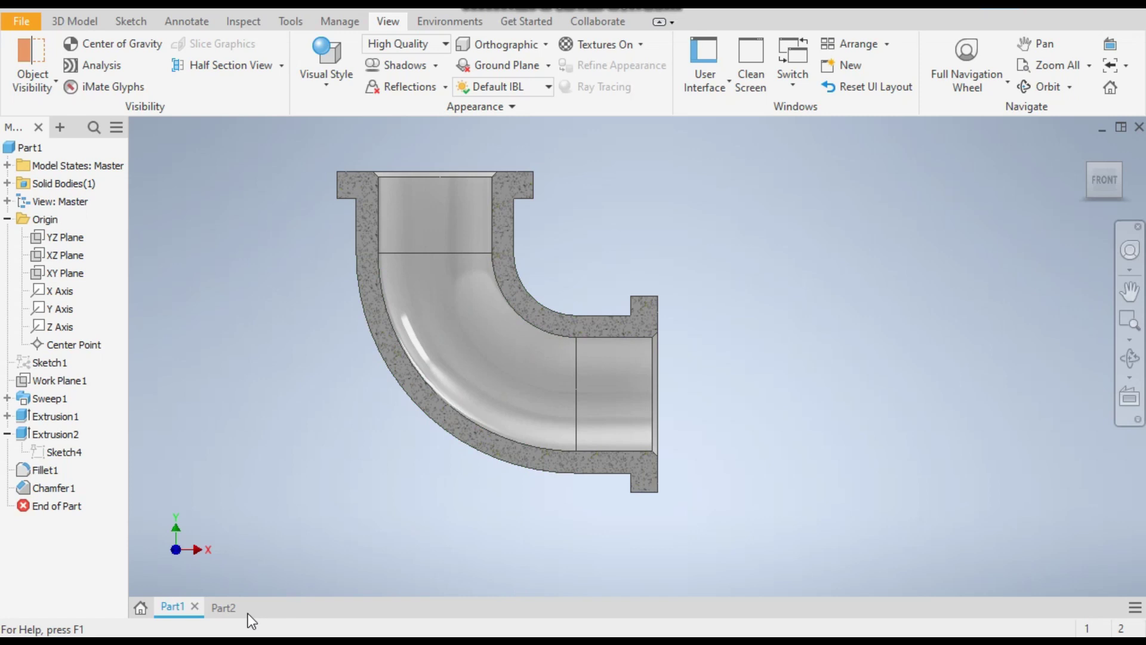
Return to the Part2 sketch and dimension the horizontal line's length as 150 mm
left_click(232, 614)
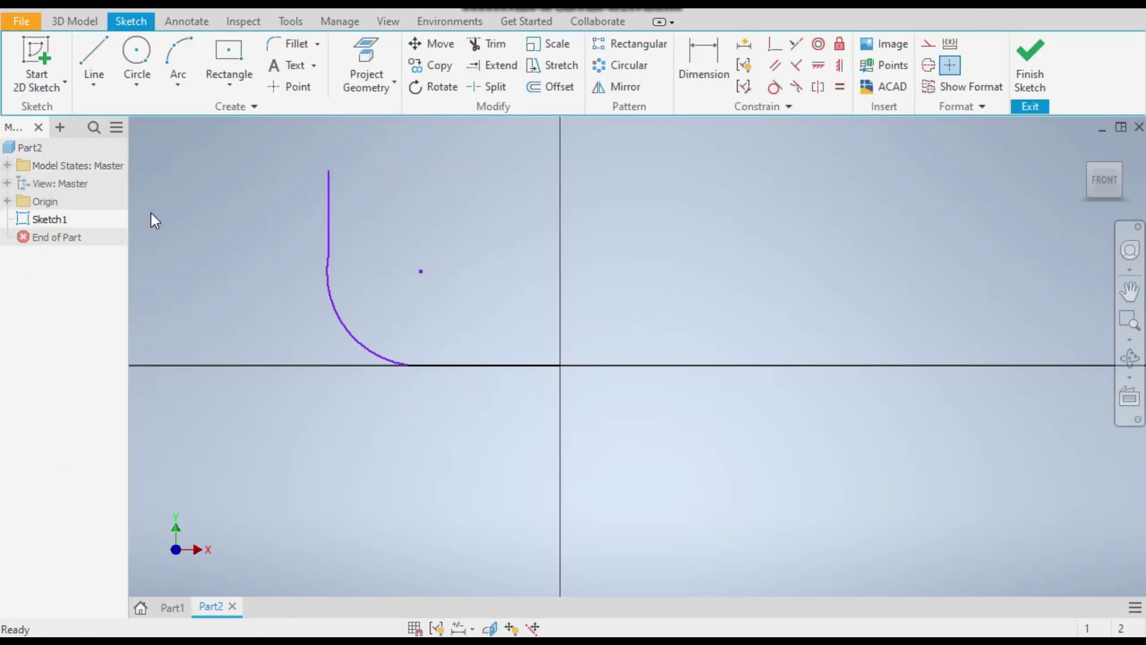
key("d")
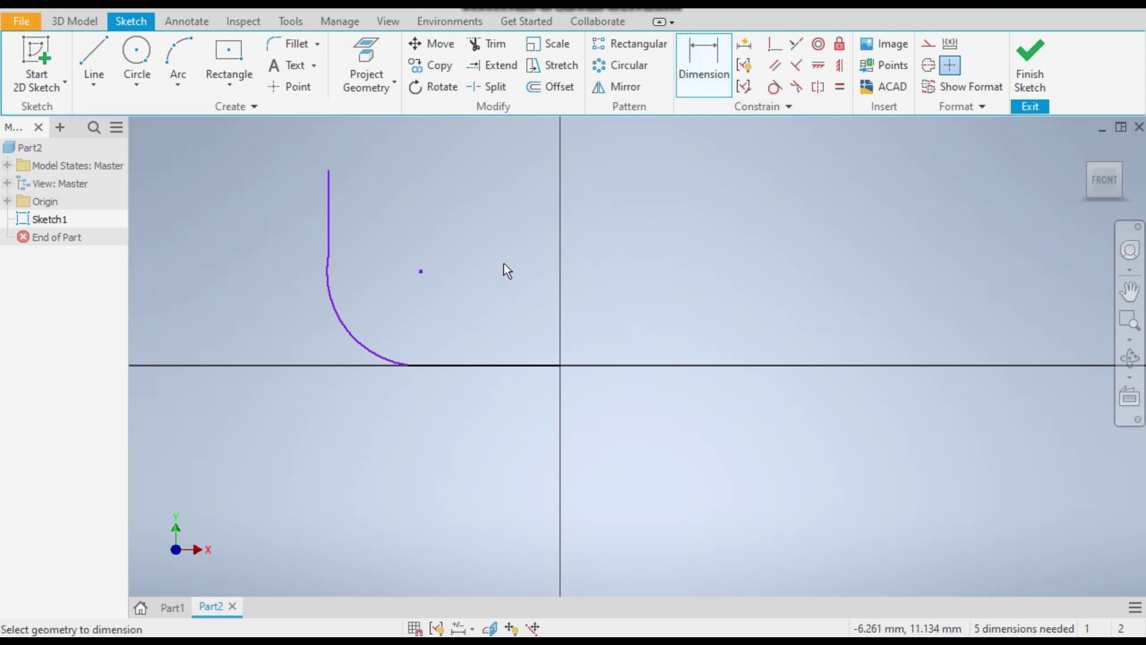
left_click(472, 362)
left_click(477, 407)
type("150")
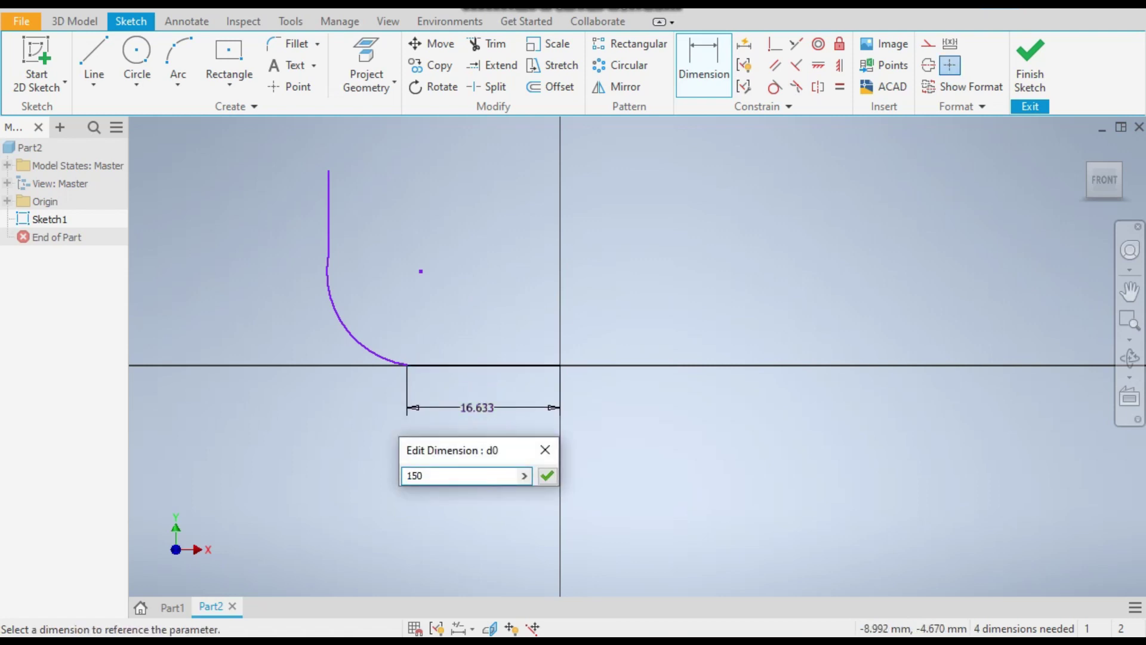
key("Return")
scroll(478, 408, "down", 4)
scroll(471, 397, "up", 2)
scroll(266, 399, "up", 6)
right_click(555, 258)
left_click(608, 256)
scroll(474, 245, "down", 4)
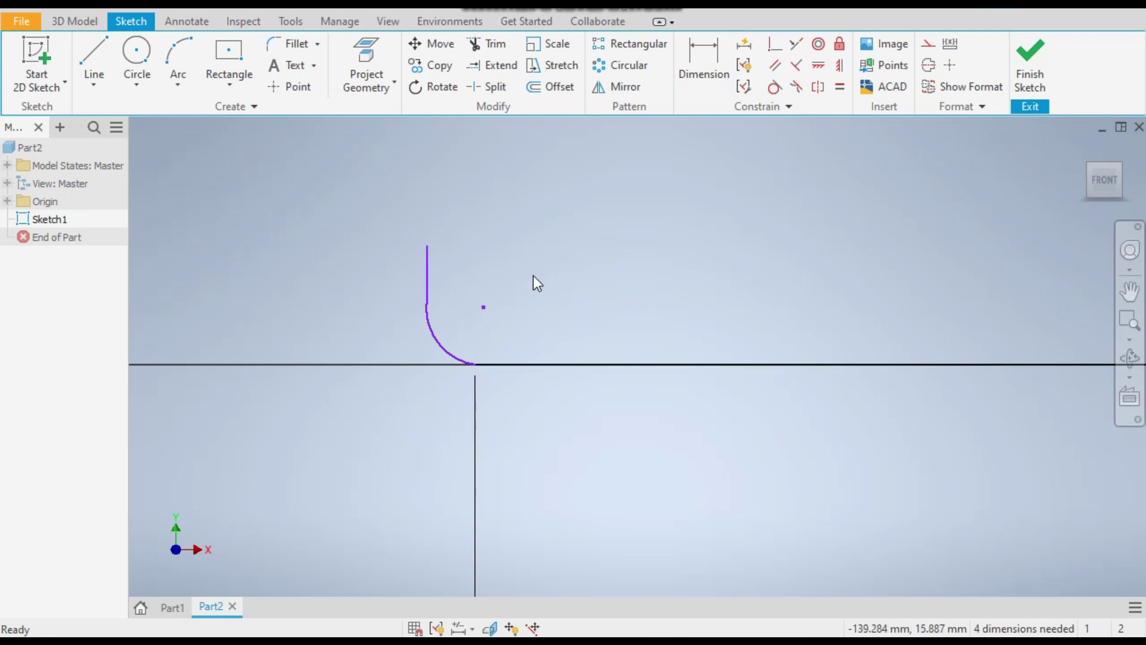
Try to make the vertical line equal in length to the horizontal line, and undo that constraint
left_click(840, 88)
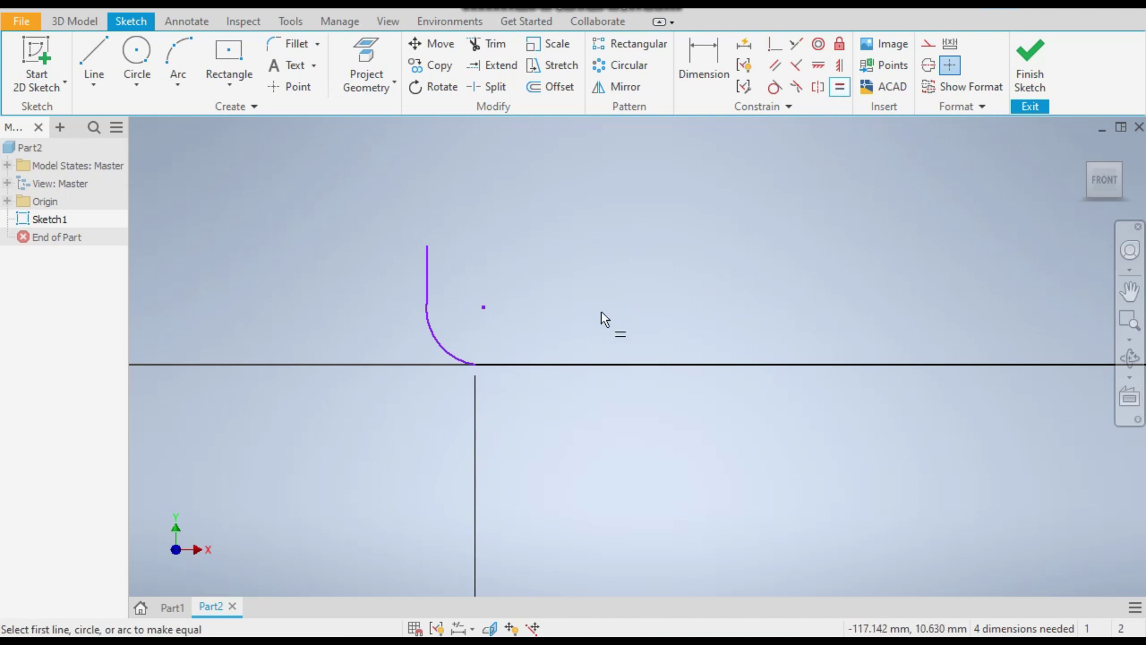
left_click(586, 365)
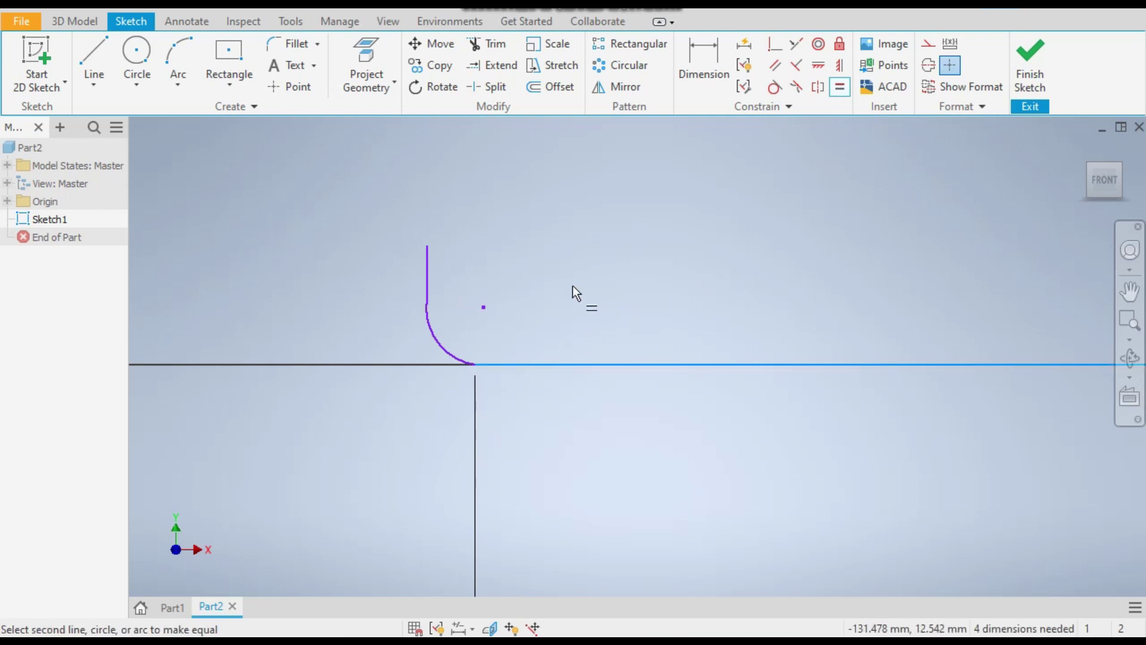
left_click(428, 277)
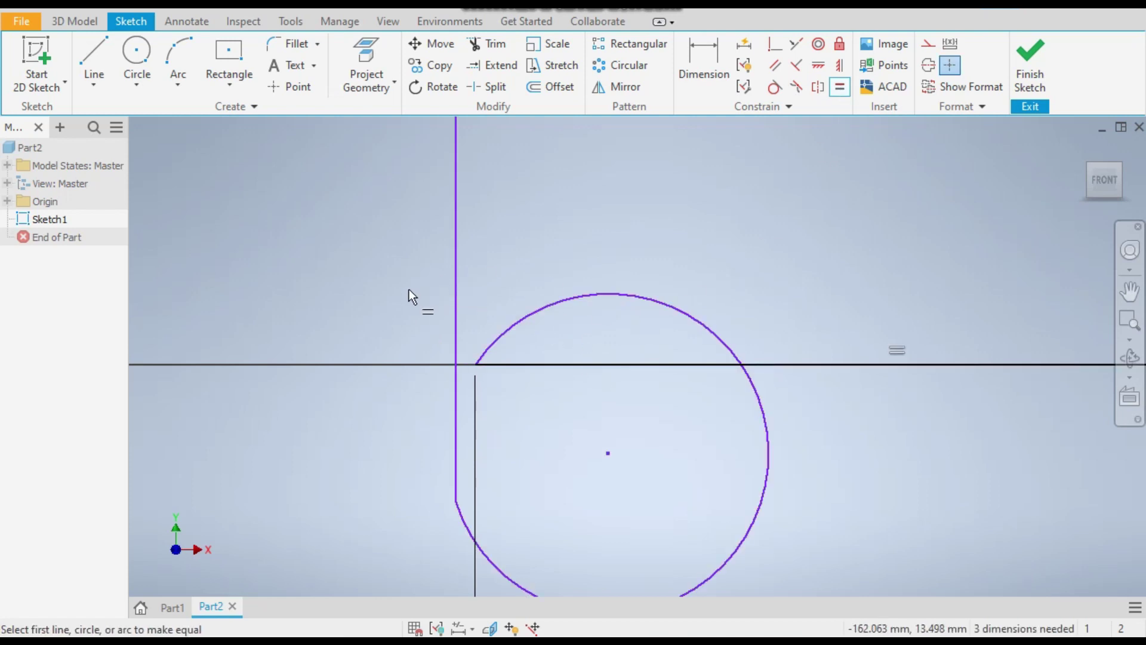
key("ctrl+z")
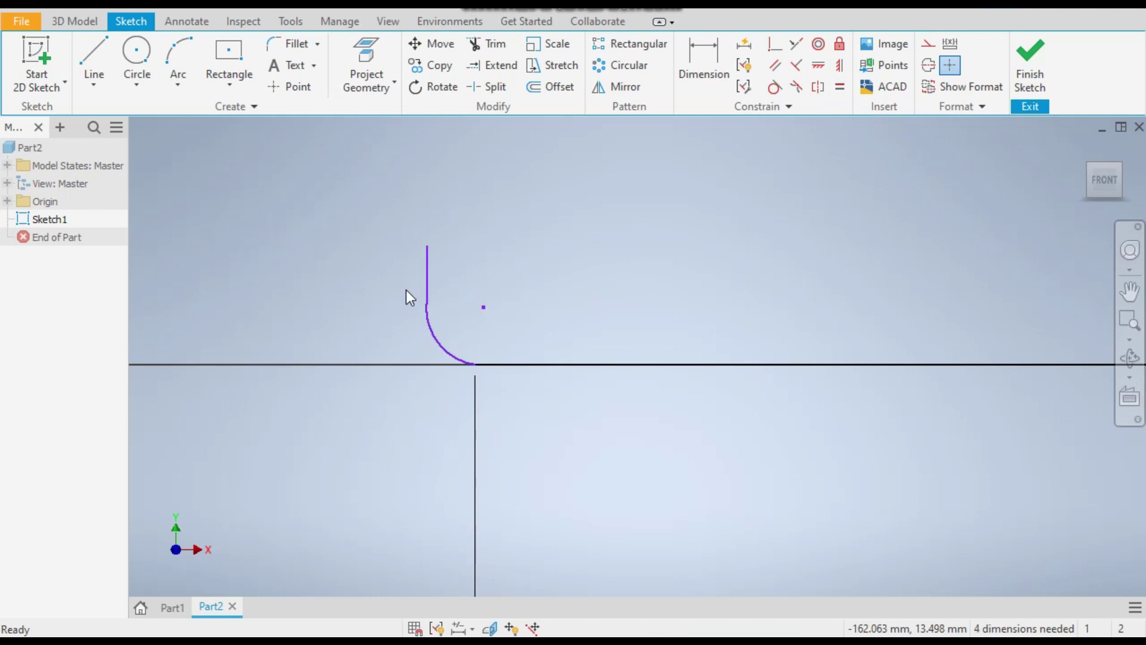
Dimension the arc's radius as 260 mm
key("d")
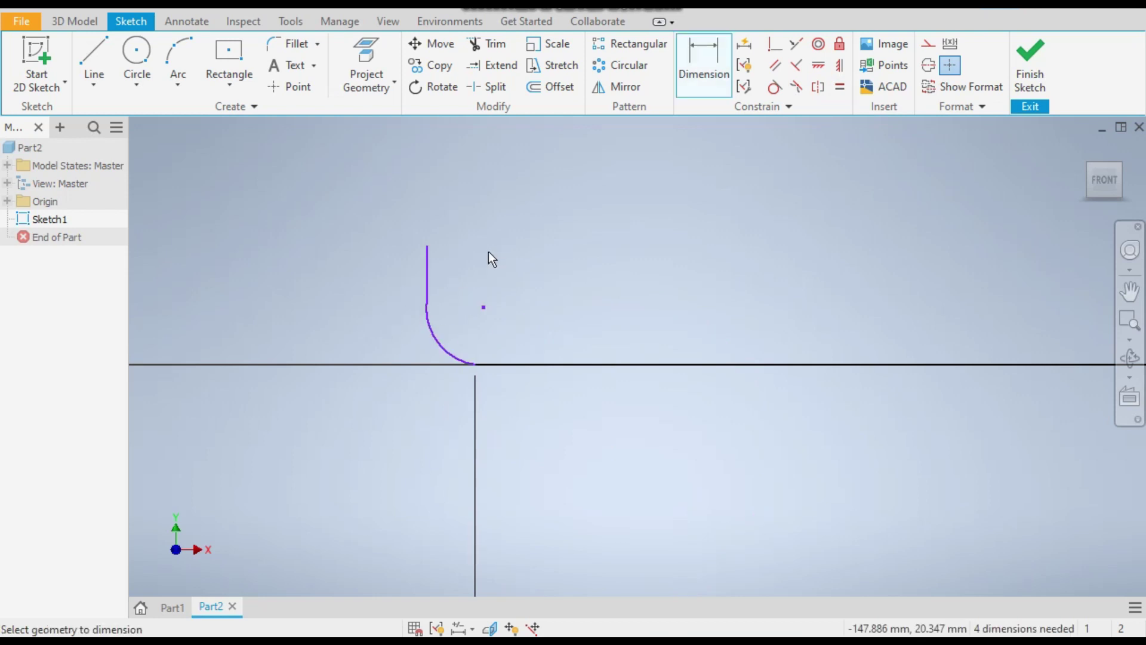
left_click(436, 344)
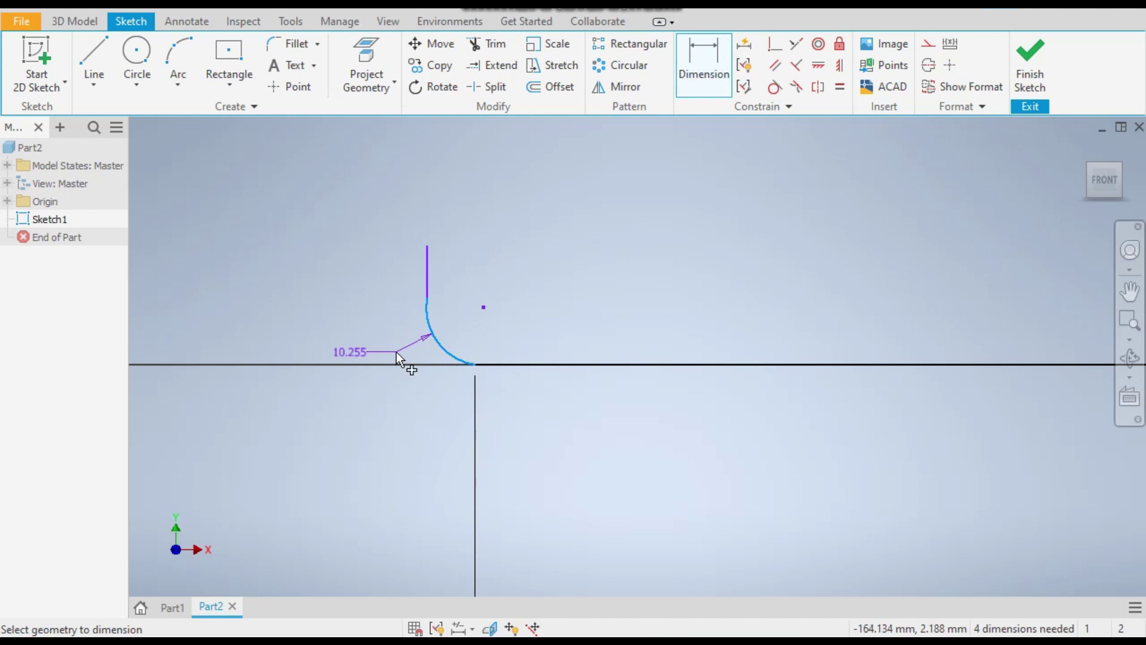
left_click(396, 352)
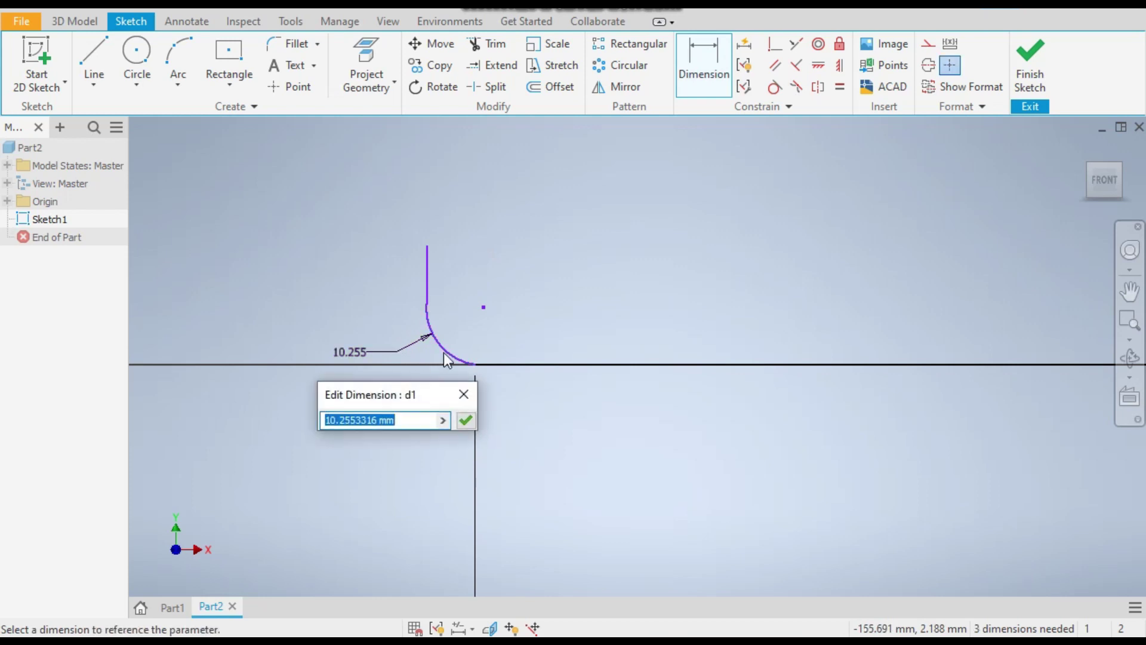
type("260")
key("Return")
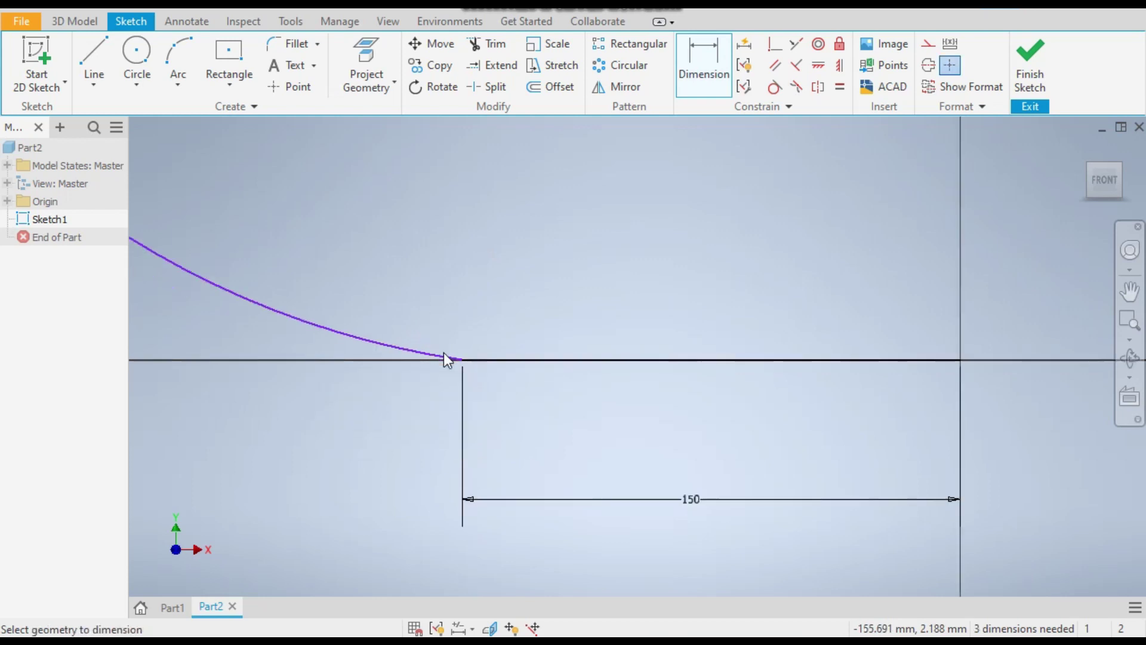
scroll(292, 229, "down", 5)
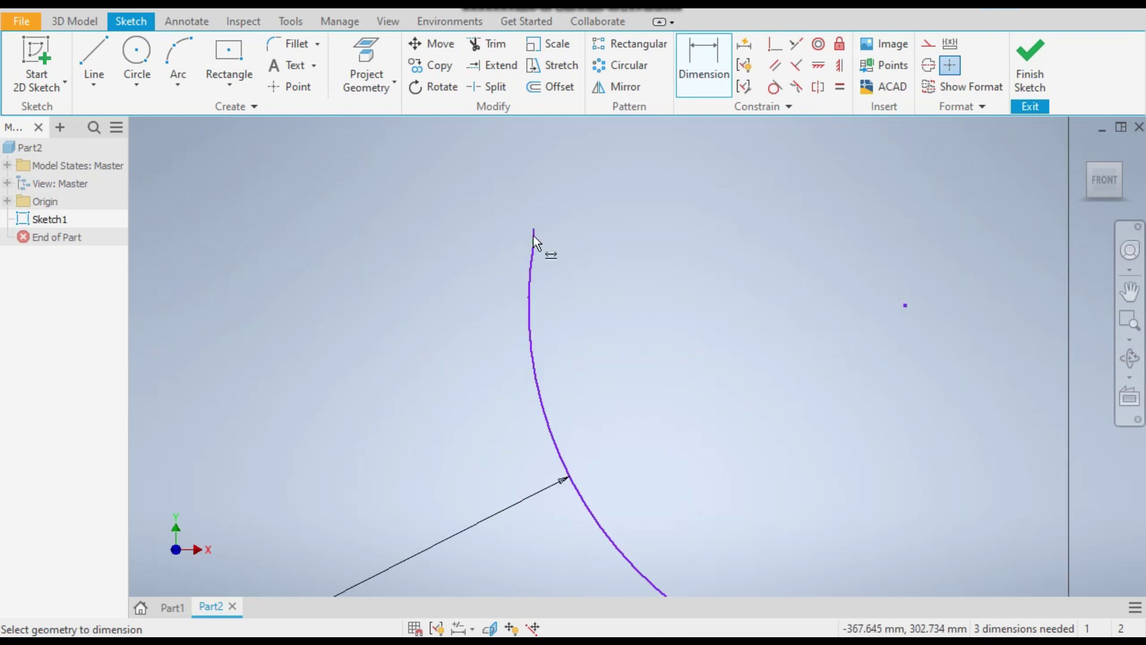
right_click(464, 237)
left_click(523, 236)
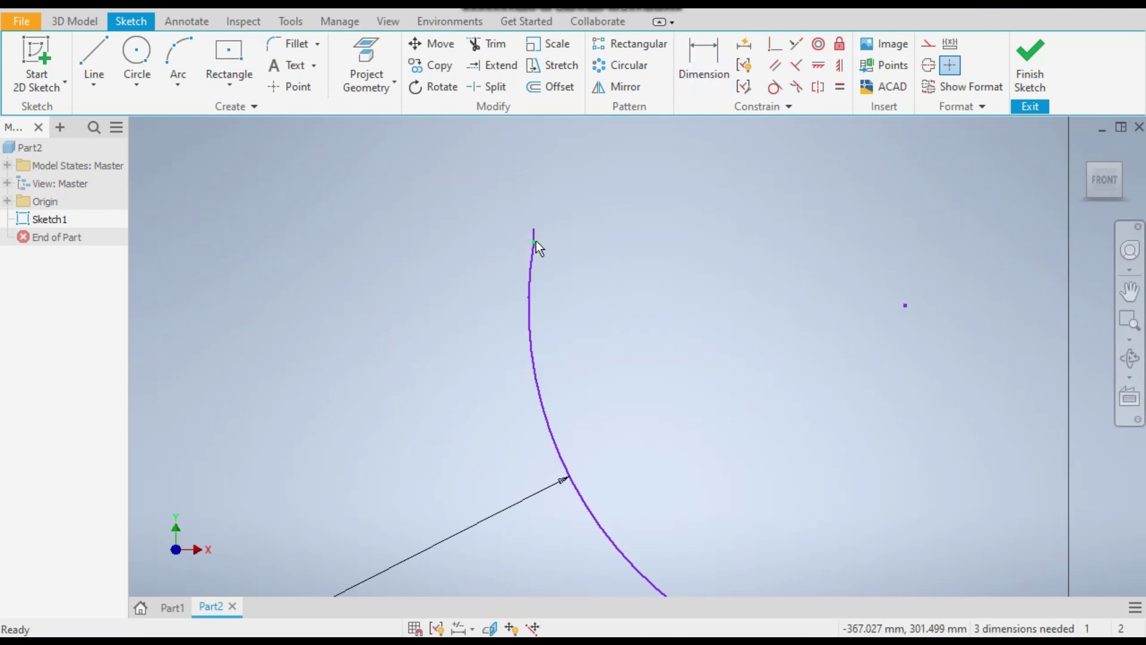
Stretch the vertical line upward and constrain it equal in length to the horizontal line
left_click_drag(535, 231, 532, 118)
scroll(406, 277, "up", 4)
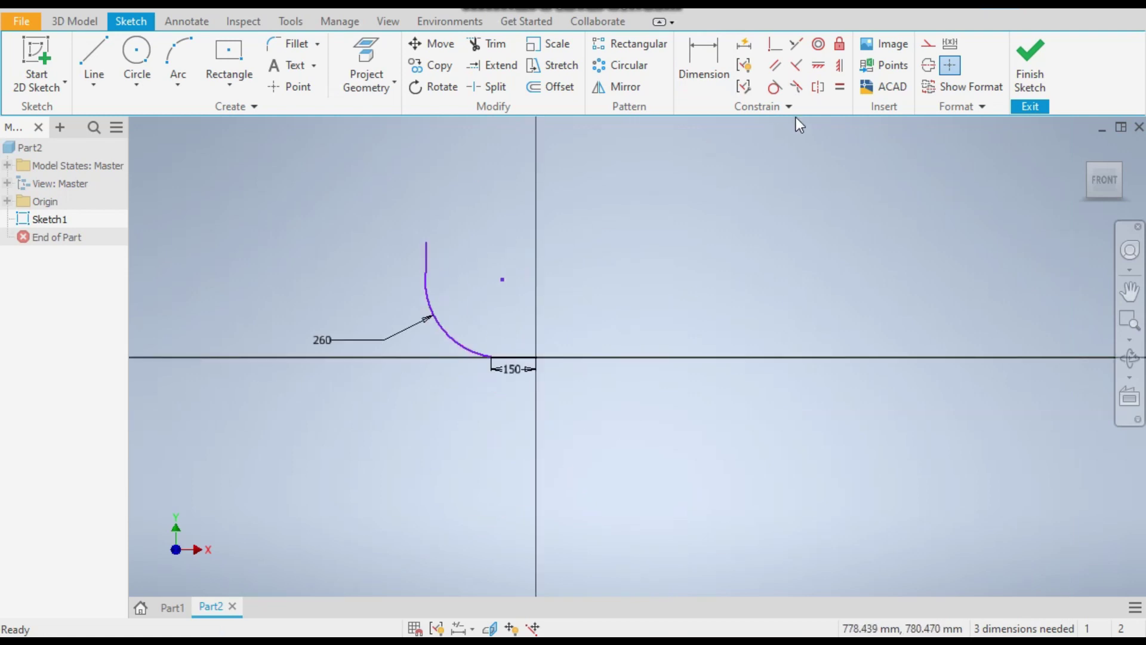
left_click(840, 87)
left_click(503, 358)
left_click(428, 254)
right_click(499, 207)
left_click(567, 208)
scroll(465, 313, "down", 3)
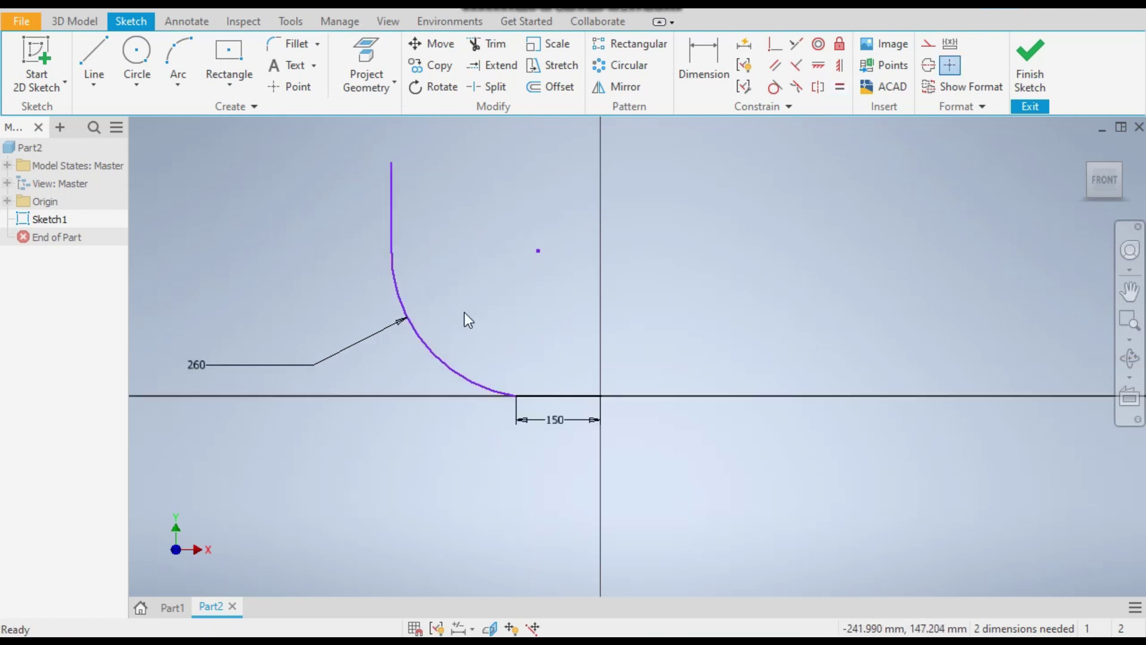
Shift the arc and vertical line sideways, and apply a tangent constraint between the horizontal line and the arc
left_click_drag(399, 212, 350, 209)
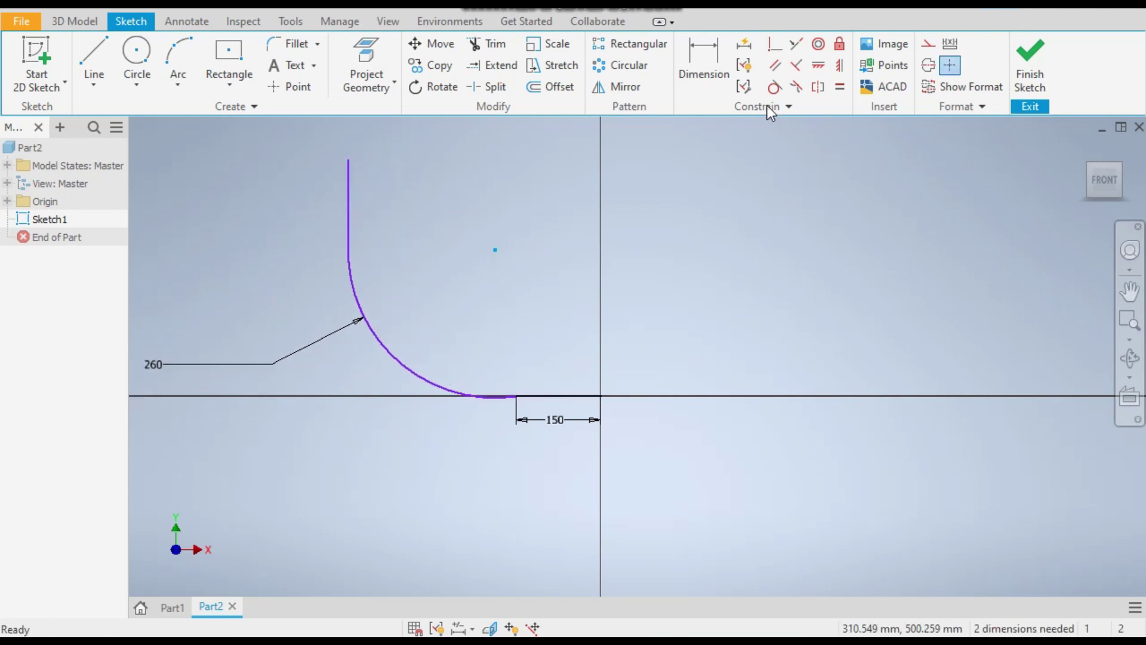
left_click(775, 87)
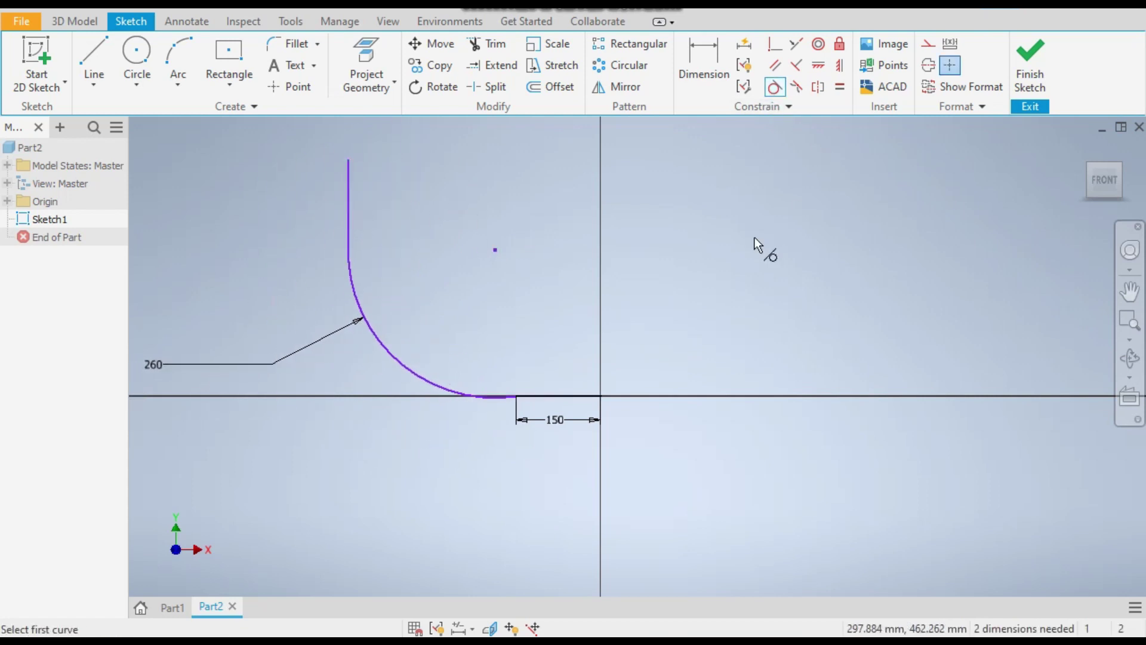
left_click(551, 395)
left_click(468, 392)
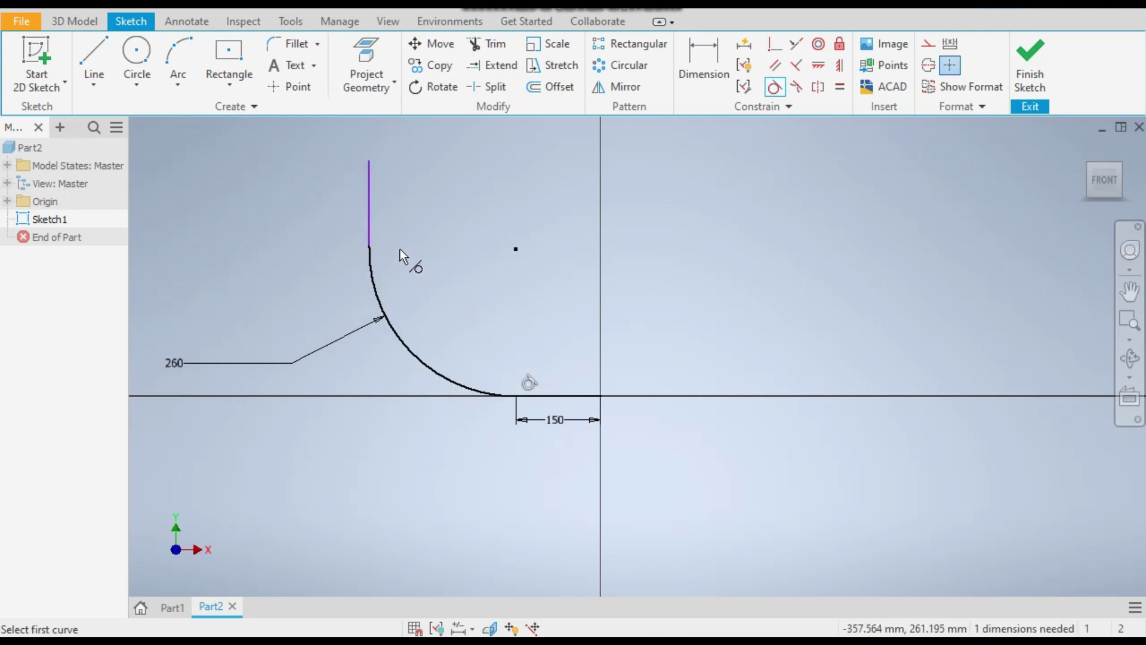
right_click(429, 284)
left_click(492, 292)
Apply a tangent constraint between the arc and the vertical line, and finish the path sketch
mouse_move(405, 221)
left_mouse_down()
mouse_move(389, 242)
mouse_move(397, 302)
mouse_move(376, 224)
left_mouse_up()
left_click(381, 210)
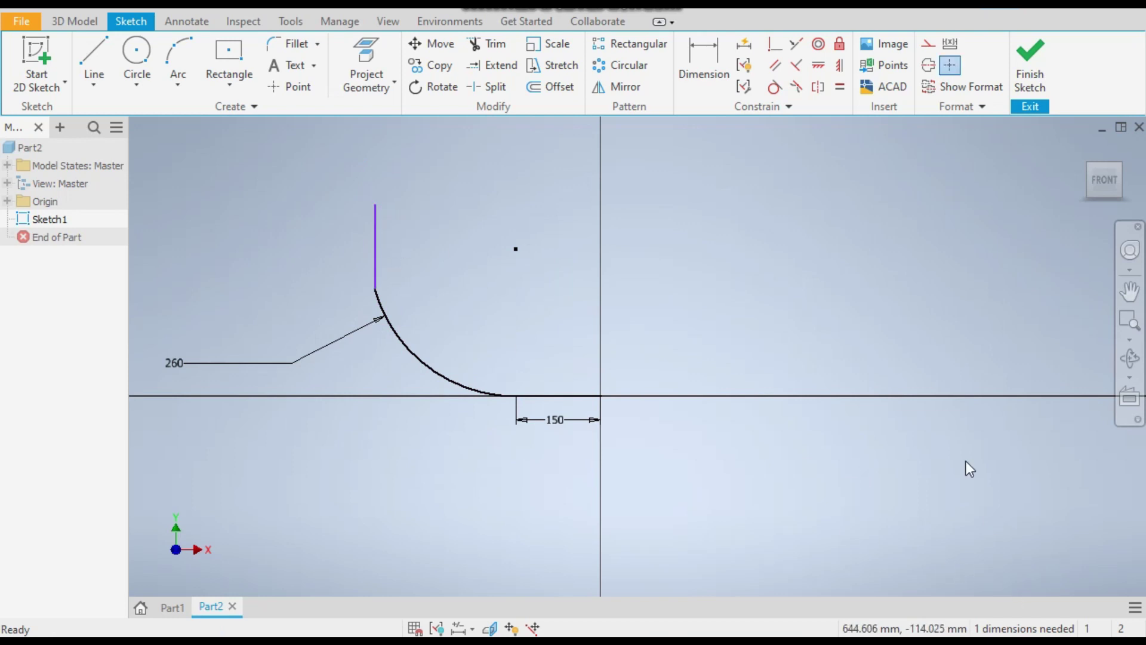
left_click(772, 94)
left_click(400, 347)
left_click(376, 256)
right_click(438, 221)
left_click(488, 219)
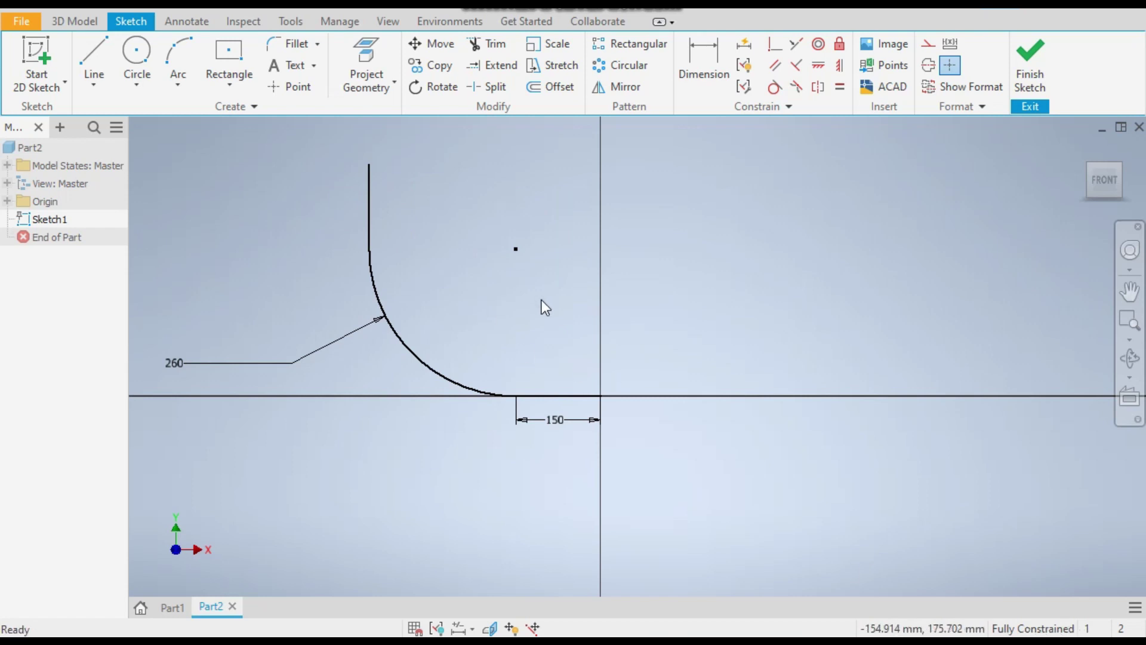
left_click(1040, 57)
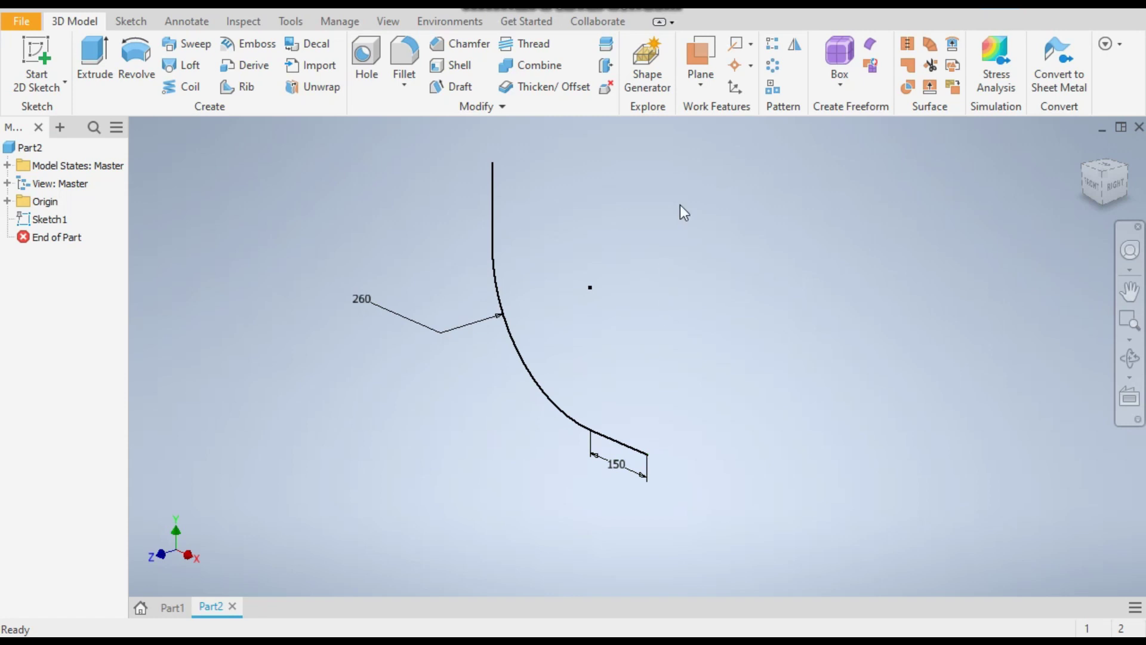
Create a work plane perpendicular to the 150 mm line at its free end
left_click(710, 64)
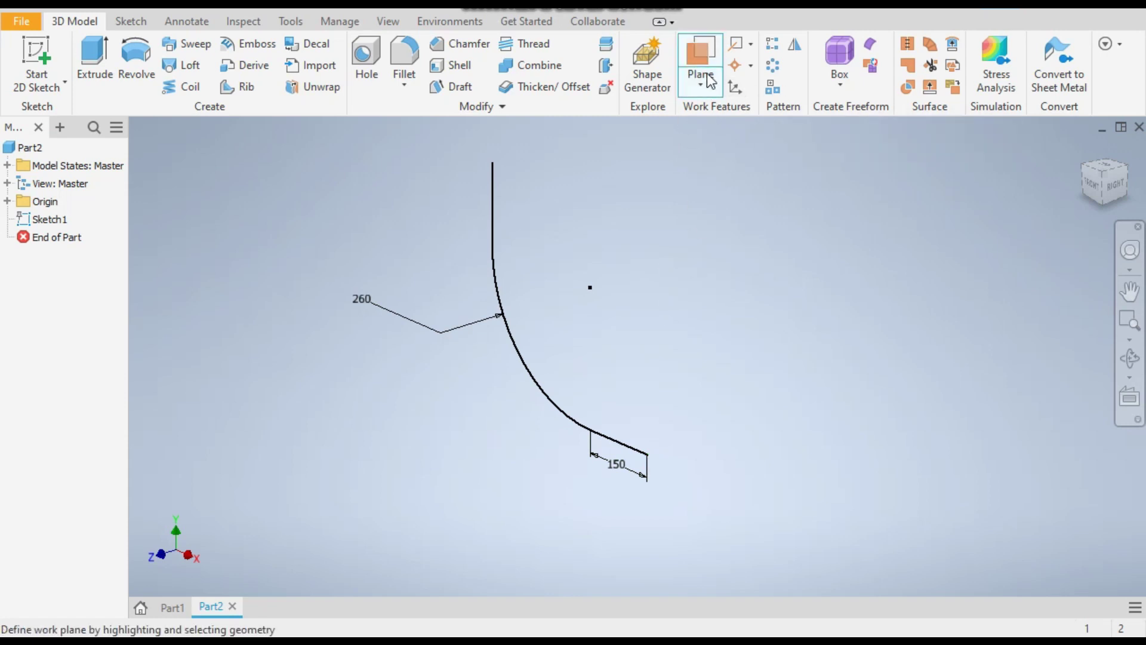
left_click(703, 83)
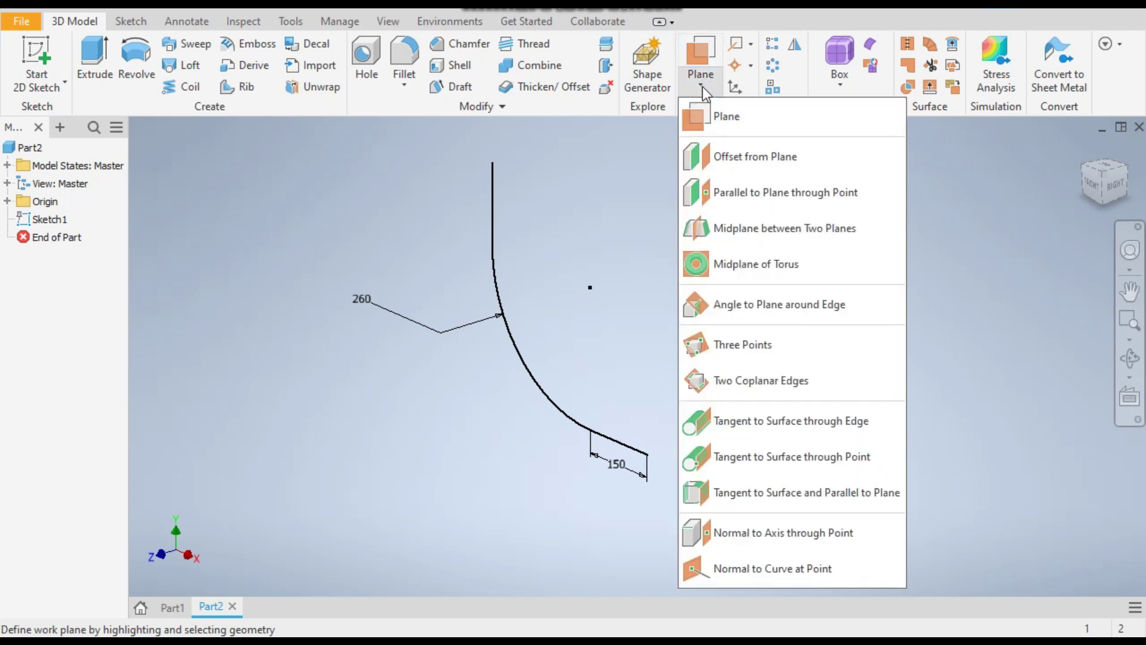
left_click(717, 119)
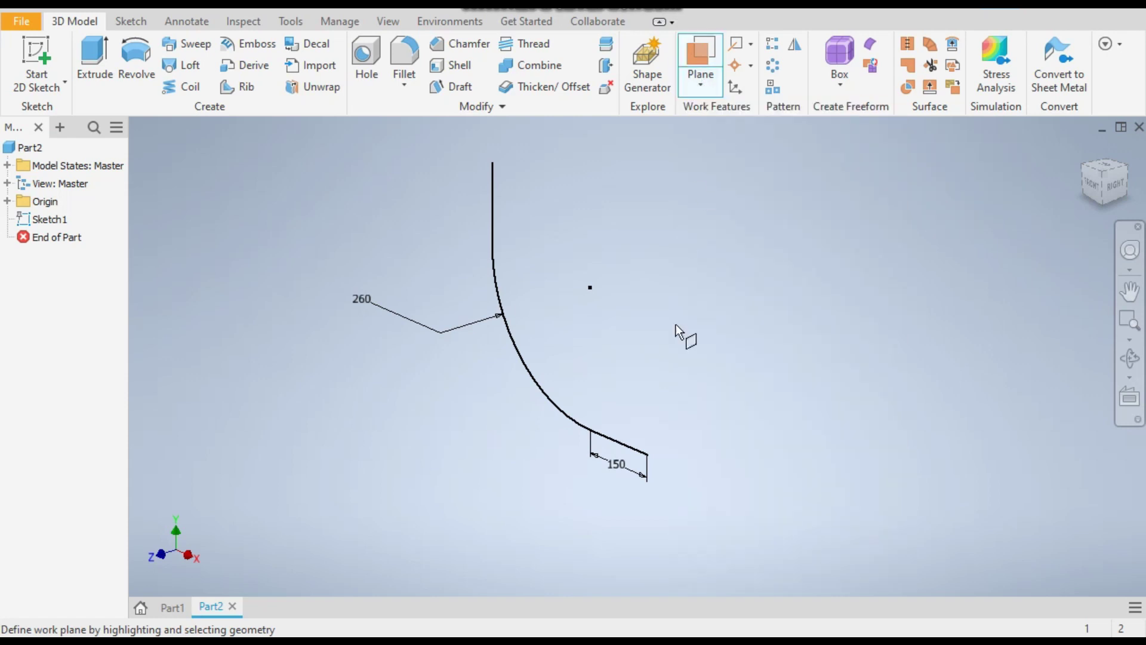
scroll(668, 473, "up", 3)
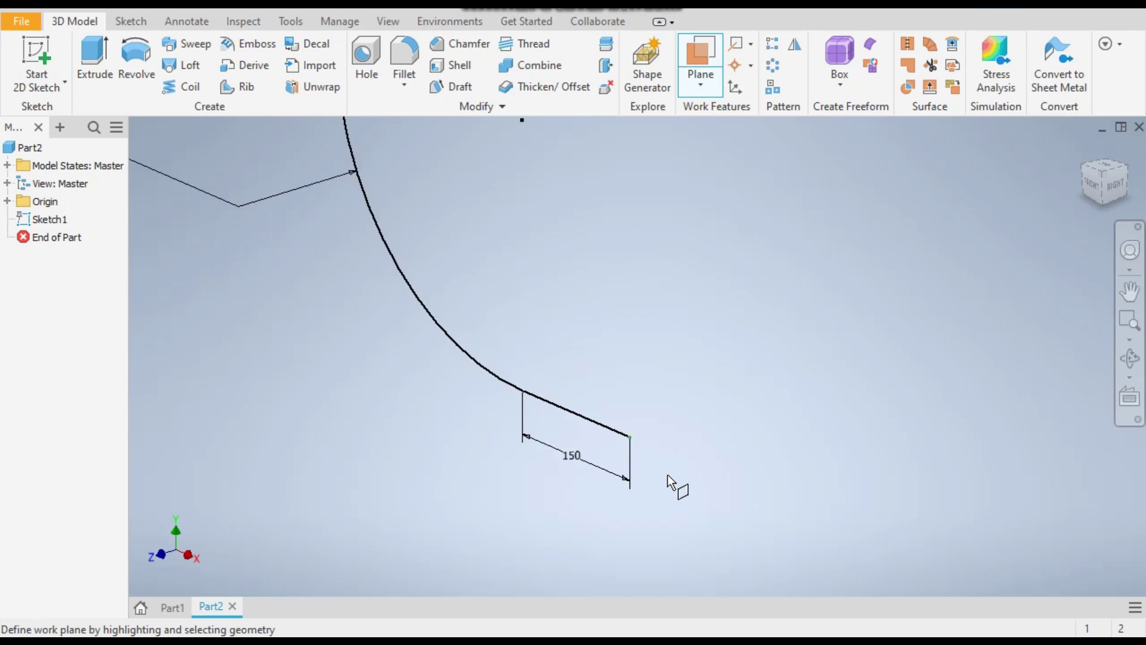
left_click(593, 425)
scroll(643, 457, "up", 3)
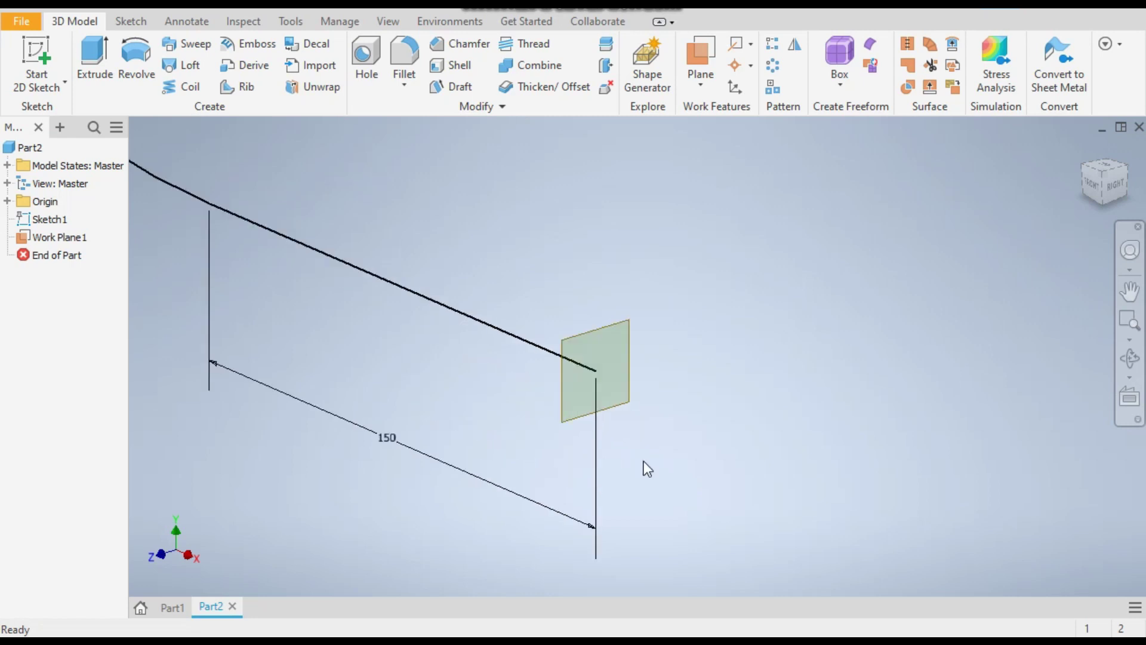
Try to move the work plane away from the end of the path, and undo the move
scroll(657, 371, "down", 3)
left_click(648, 344)
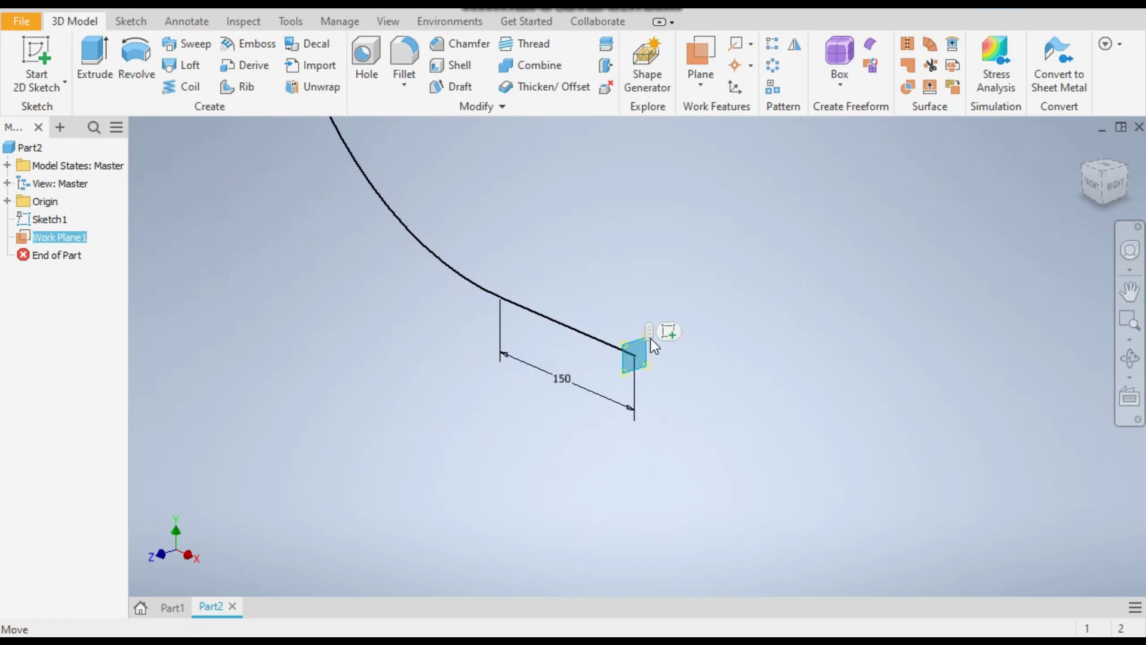
left_click_drag(650, 349, 719, 332)
left_click(635, 346)
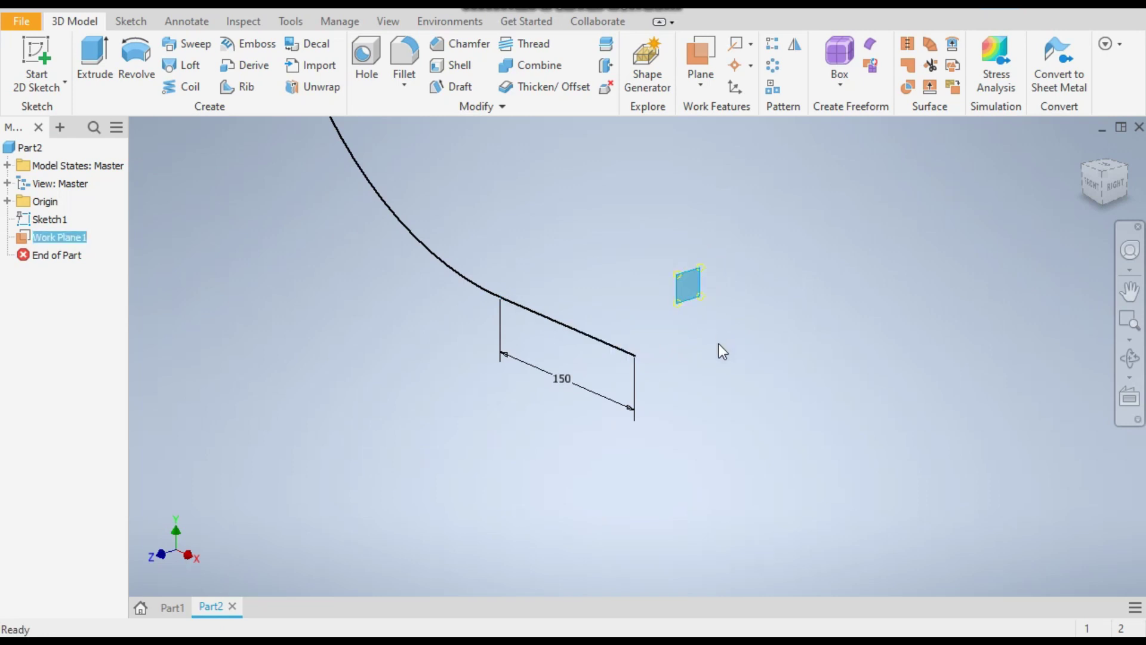
key("ctrl+z")
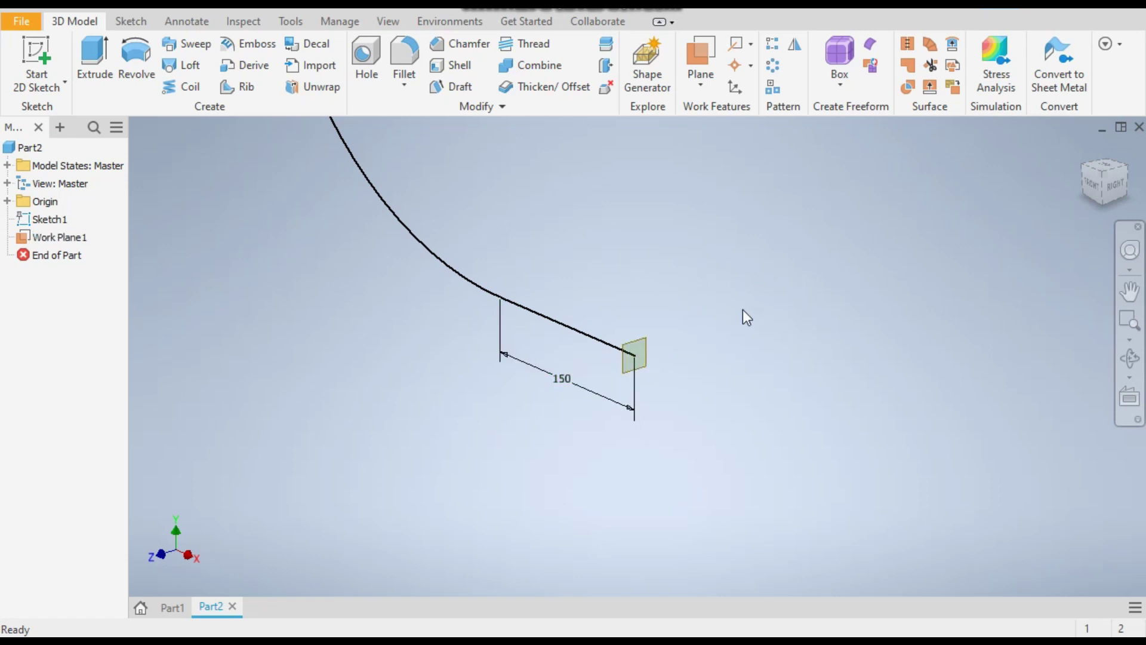
Start a sketch on the work plane and draw two concentric circles centred on the path's end, the outer about 60.5 mm in diameter
left_click(642, 353)
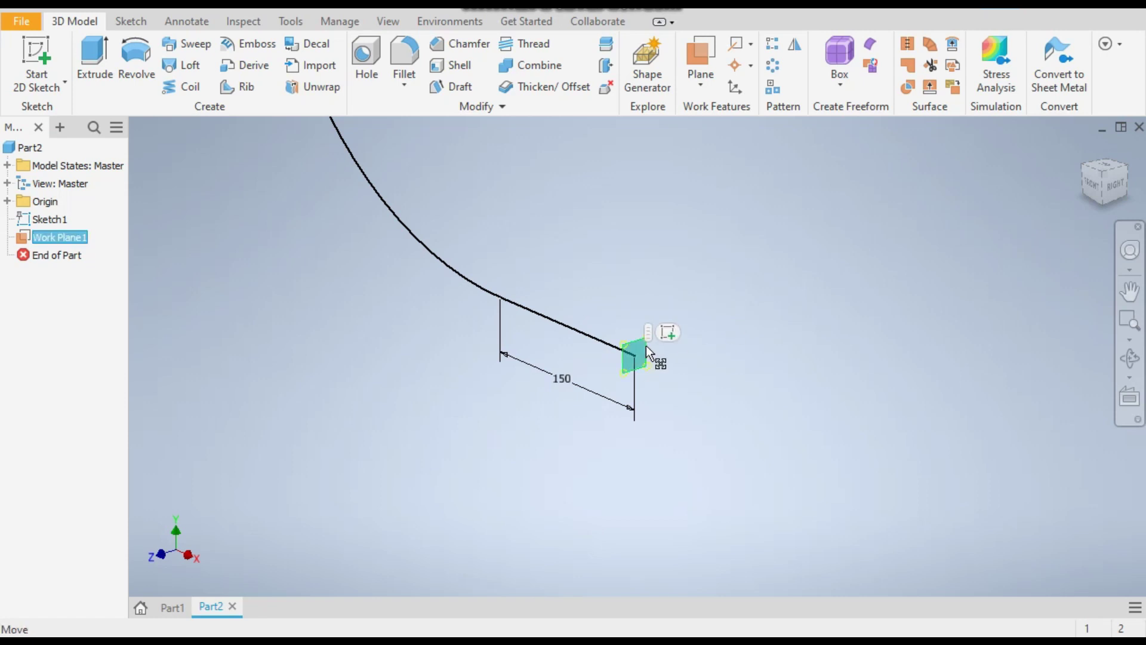
left_click(662, 333)
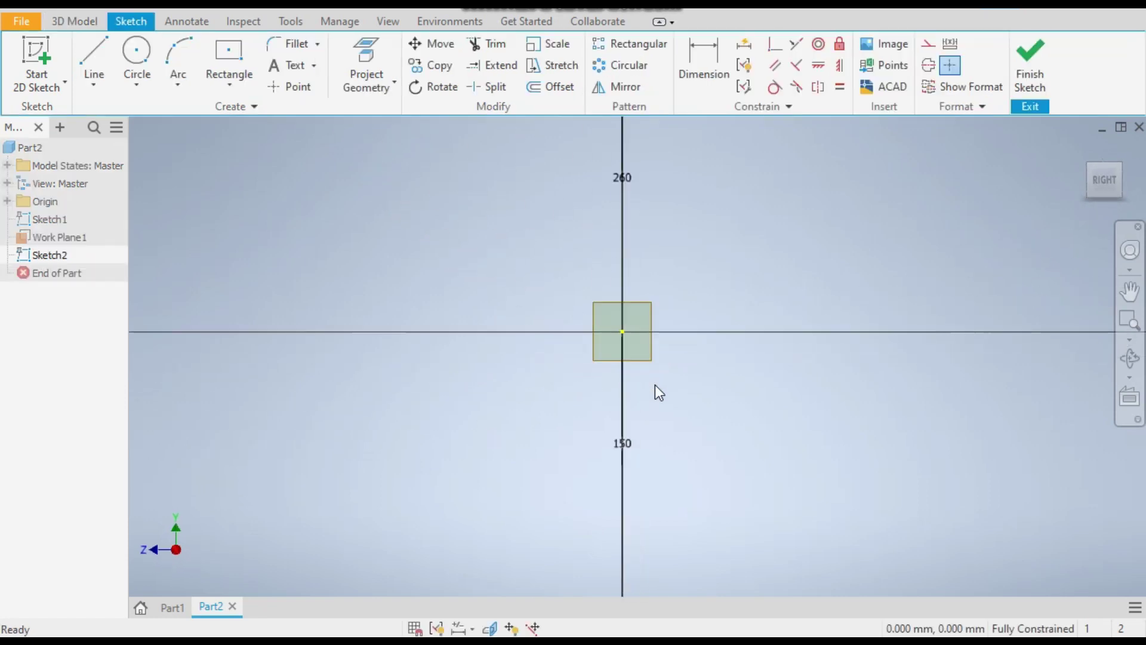
left_click(137, 60)
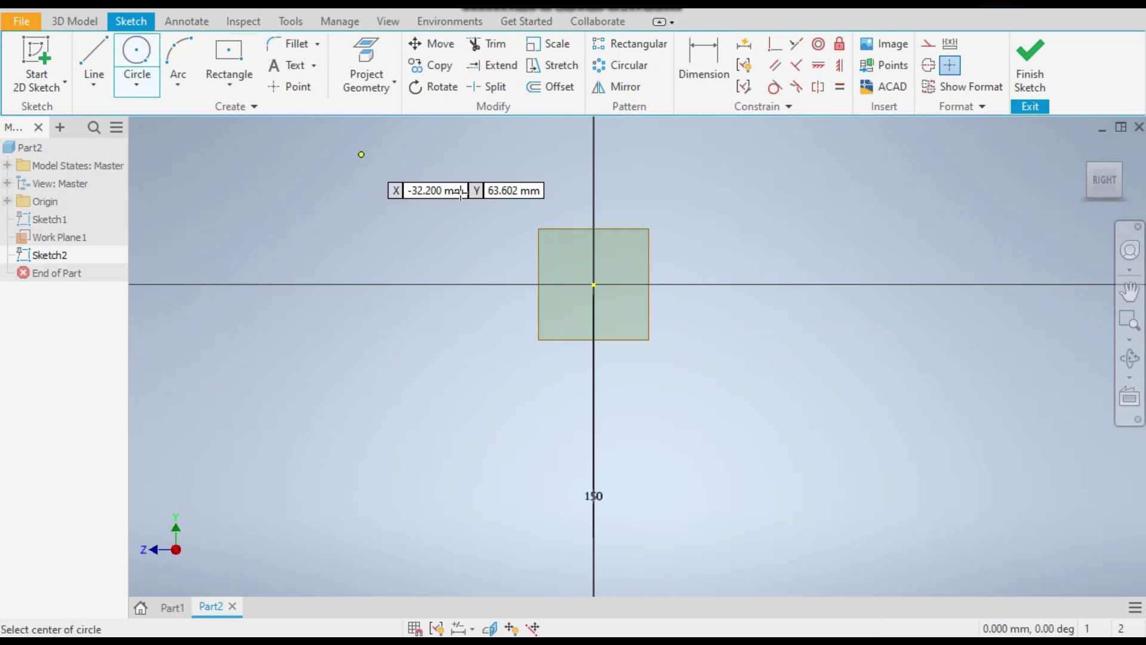
left_click(594, 285)
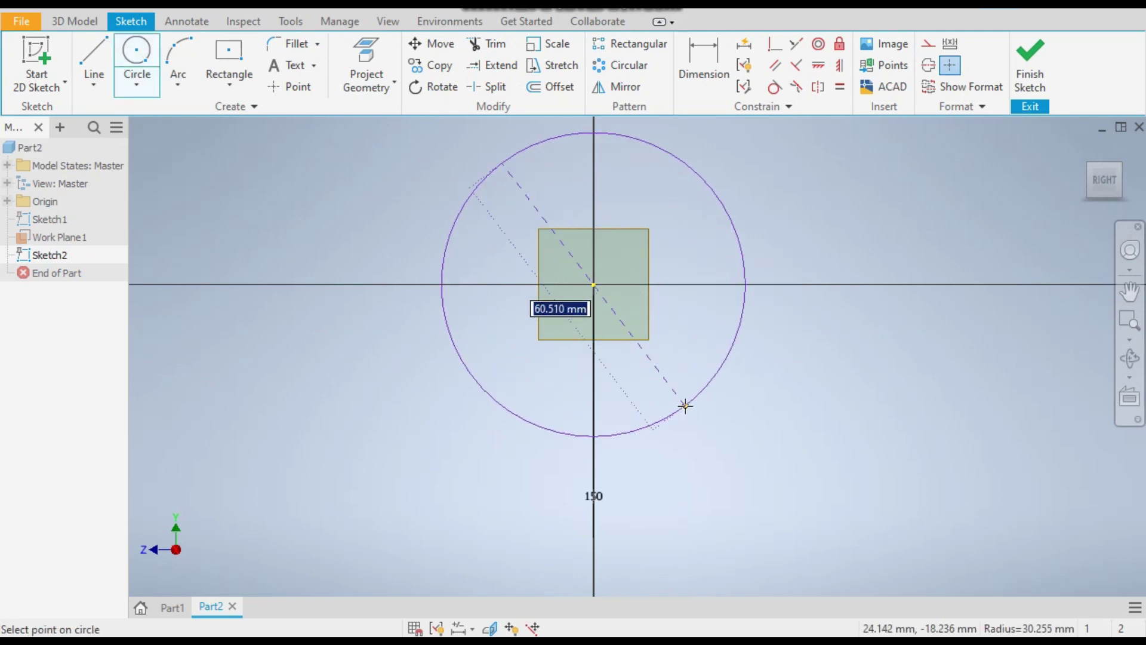
left_click(685, 406)
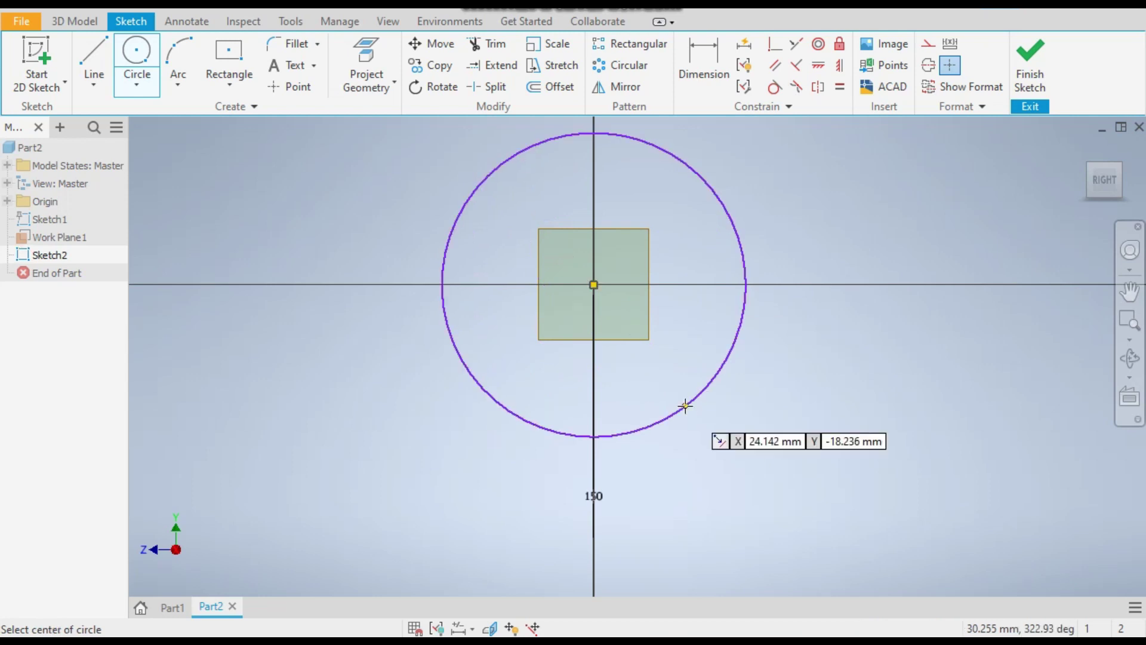
left_click(593, 285)
left_click(670, 340)
right_click(795, 301)
left_click(841, 304)
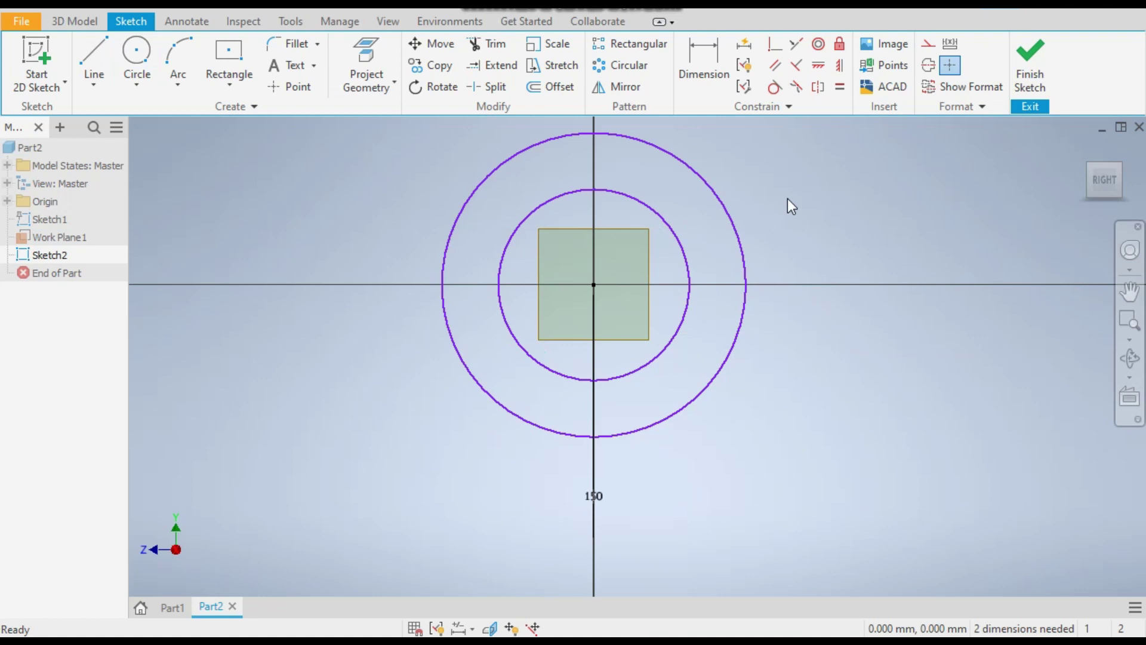
Dimension the outer circle's diameter as 290 mm
key("d")
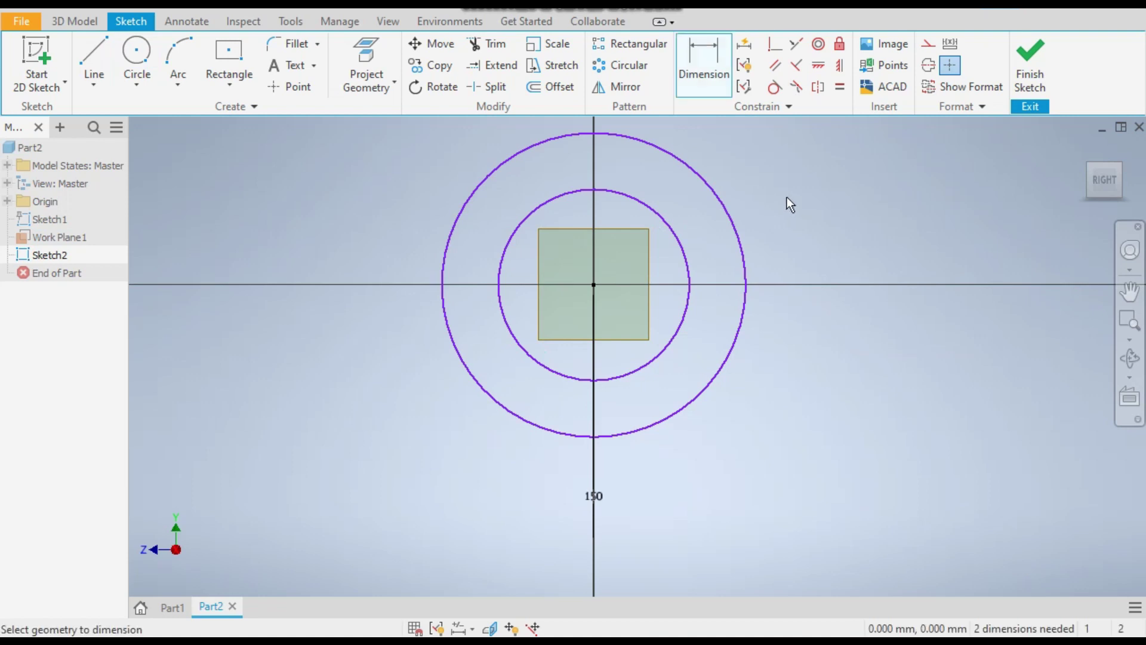
left_click(733, 350)
left_click(791, 402)
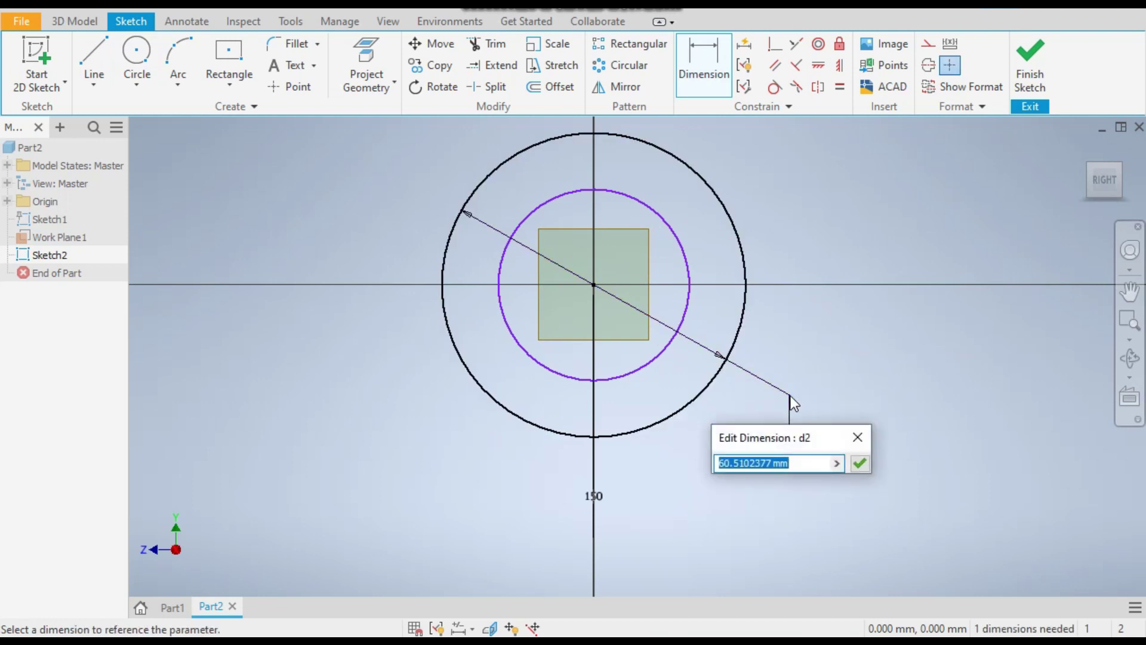
type("300")
key("Return")
scroll(789, 395, "down", 5)
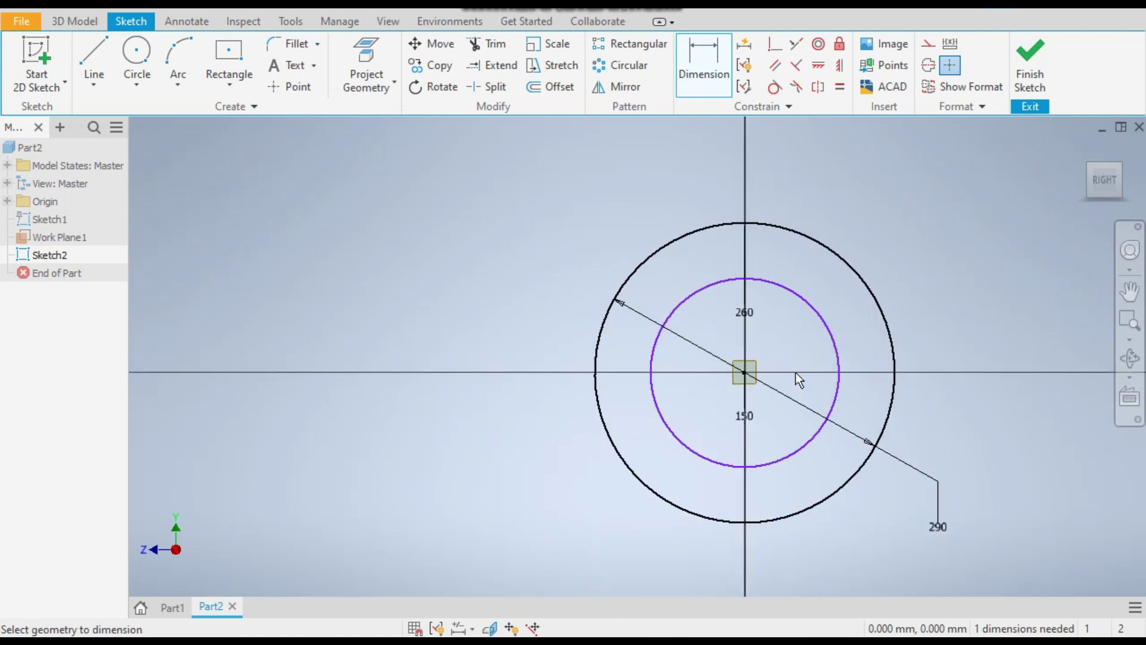
Dimension the inner circle's diameter as 210 mm and finish the profile sketch
left_click(815, 298)
left_click(799, 321)
type("210")
key("Return")
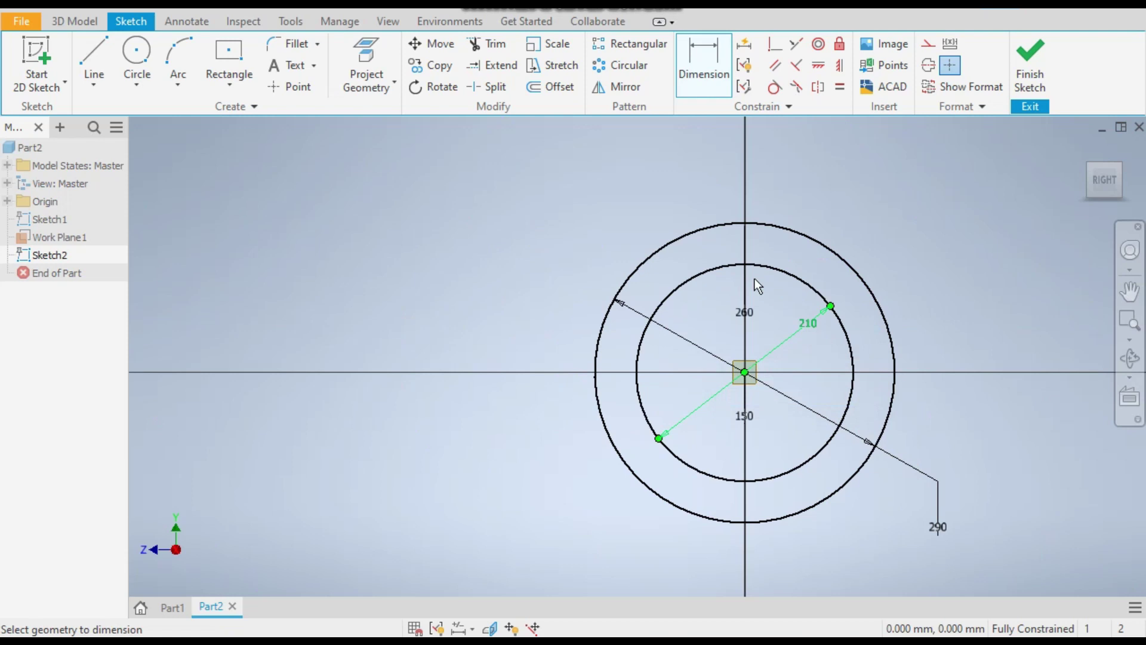
right_click(527, 141)
left_click(572, 141)
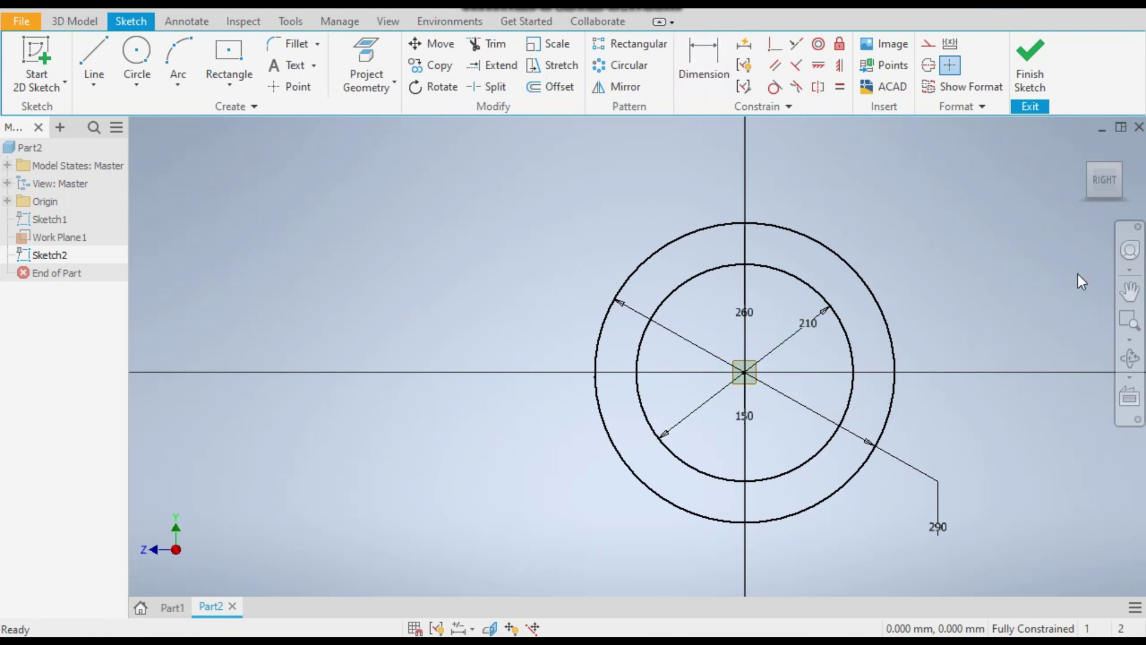
left_click(1035, 83)
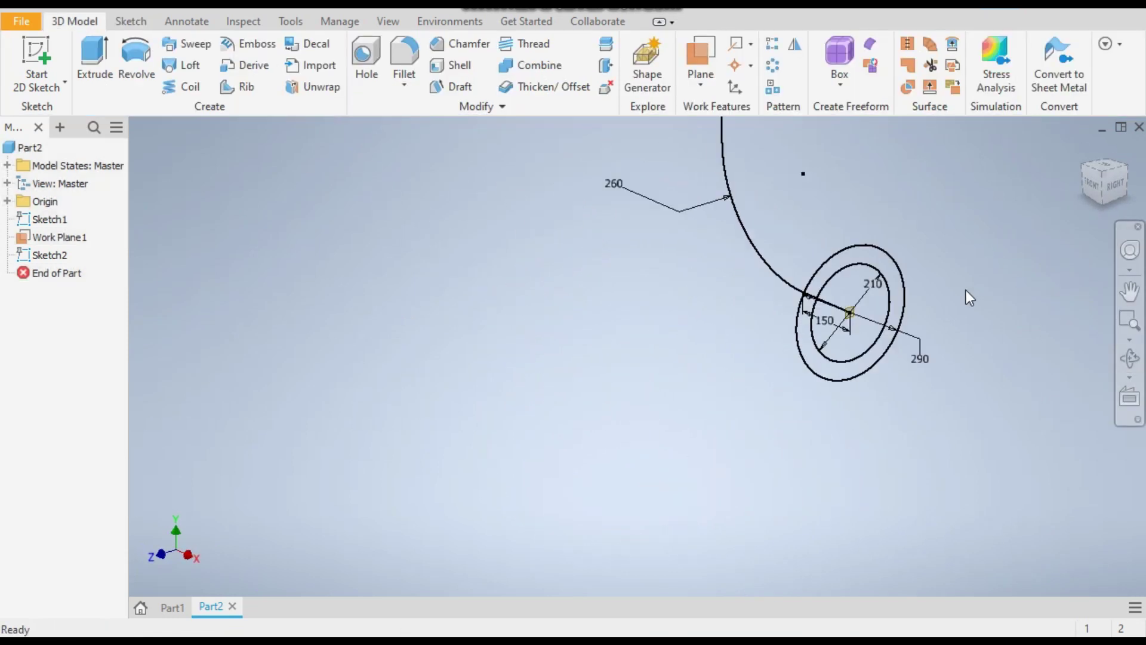
scroll(991, 233, "up", 3)
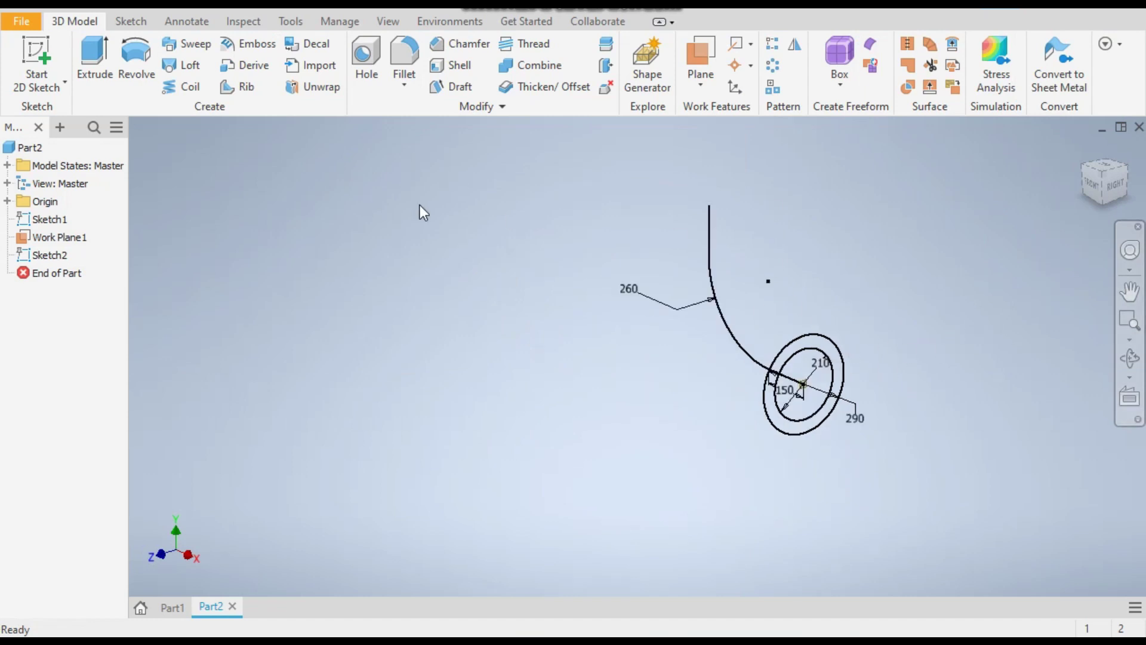
Set up a Sweep of the ring between the two circles along the three-curve centreline path
left_click(194, 49)
scroll(701, 374, "up", 3)
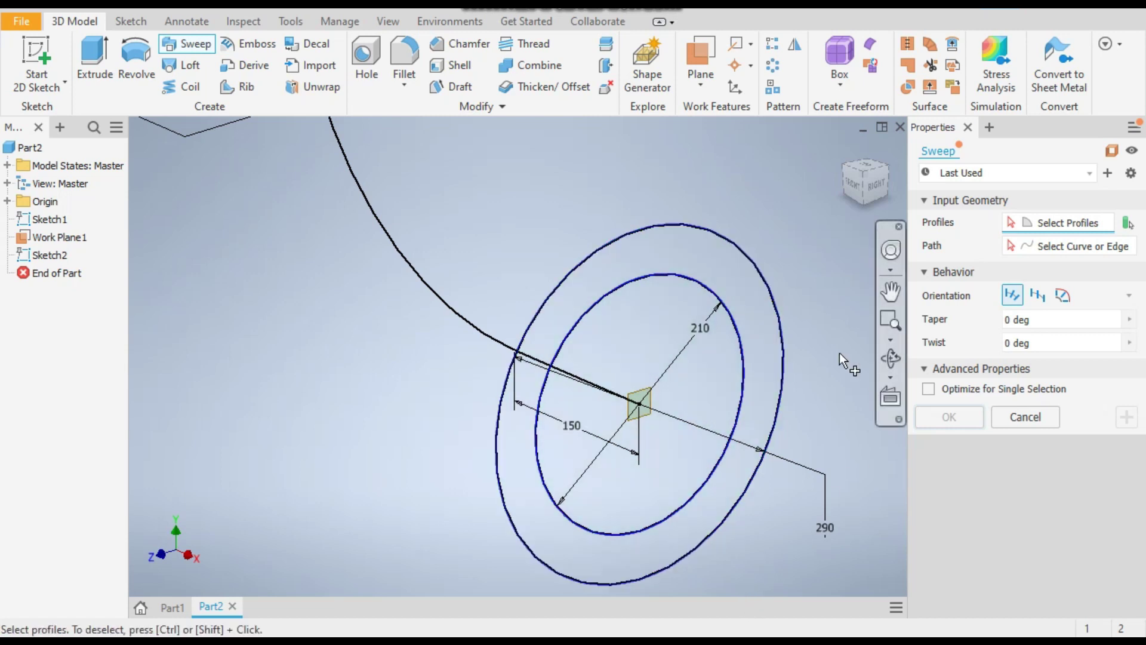
left_click(632, 255)
scroll(631, 256, "down", 4)
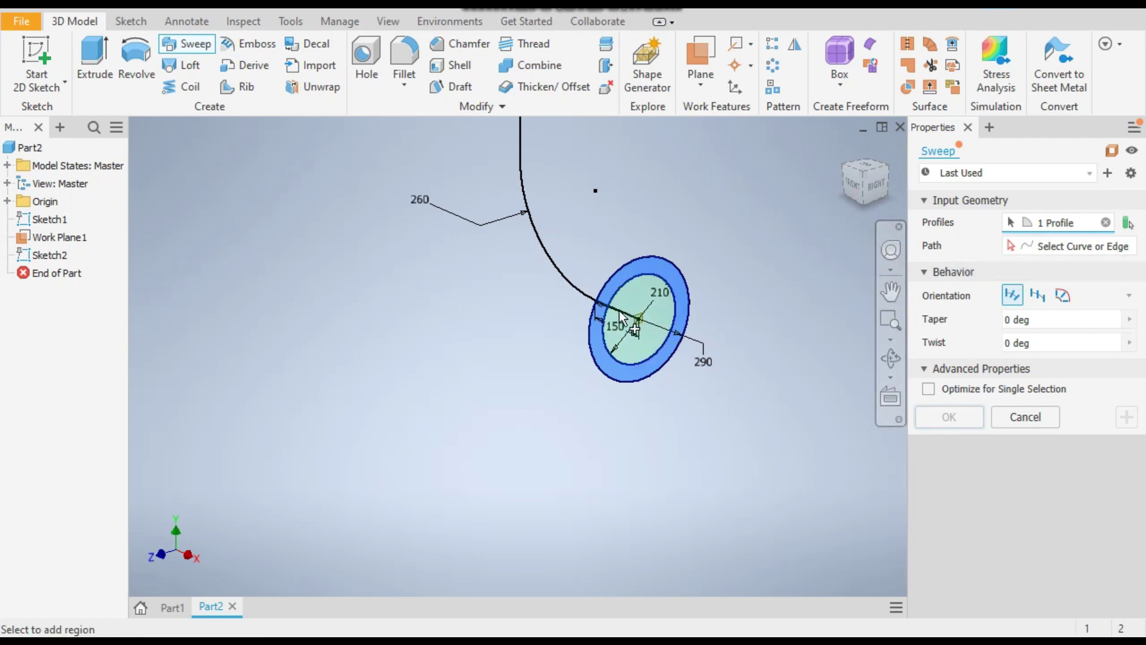
left_click(1050, 246)
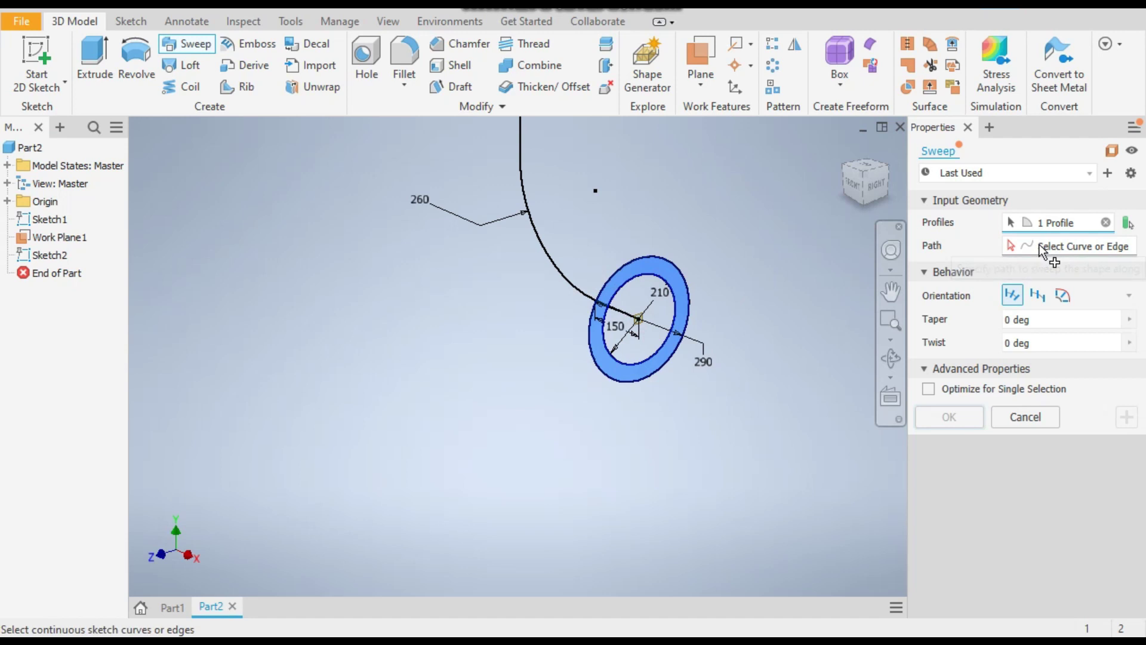
left_click(562, 278)
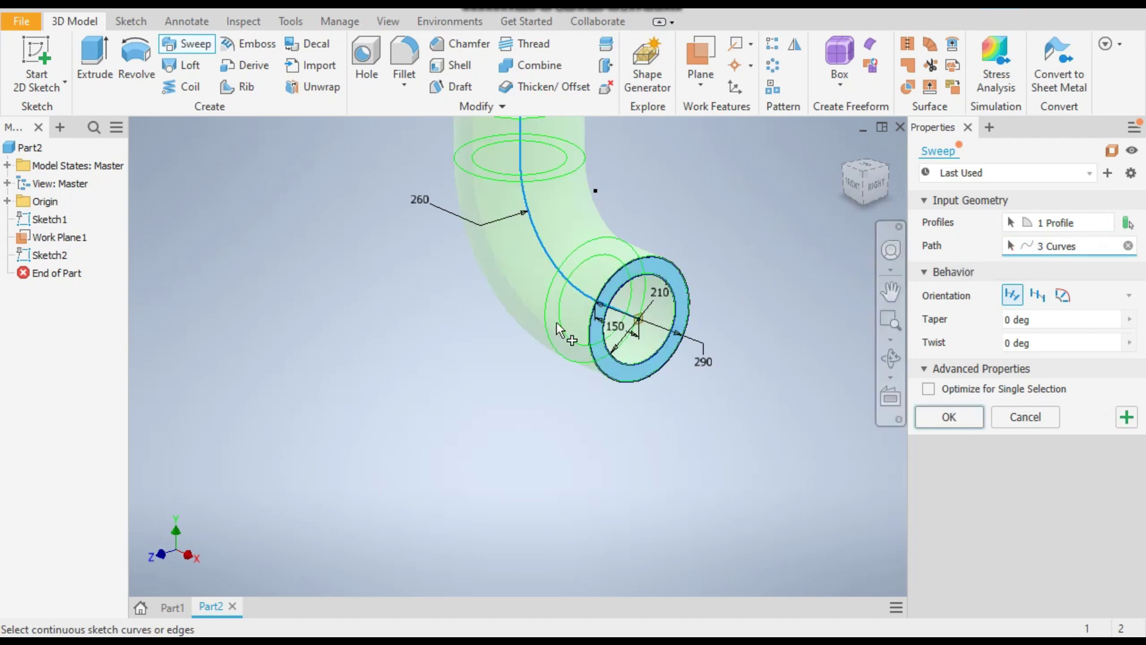
scroll(540, 334, "down", 3)
scroll(533, 325, "up", 3)
scroll(721, 366, "up", 3)
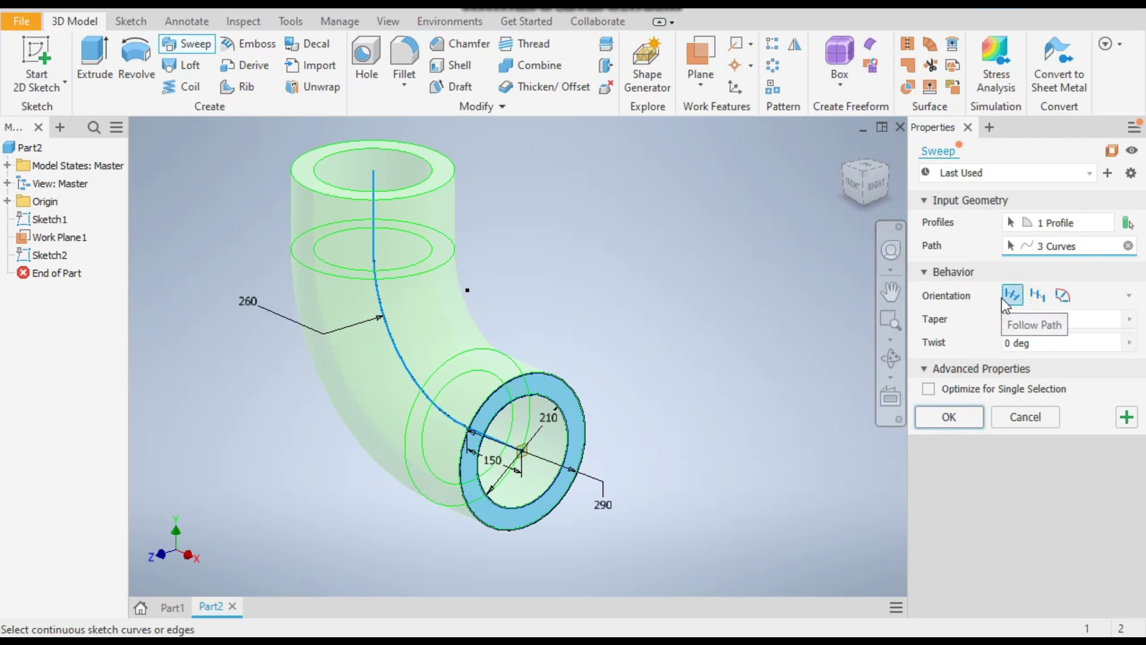
Try the other two sweep orientation options, including the guide rail one, and return to Follow Path
left_click(1039, 295)
left_click(1039, 295)
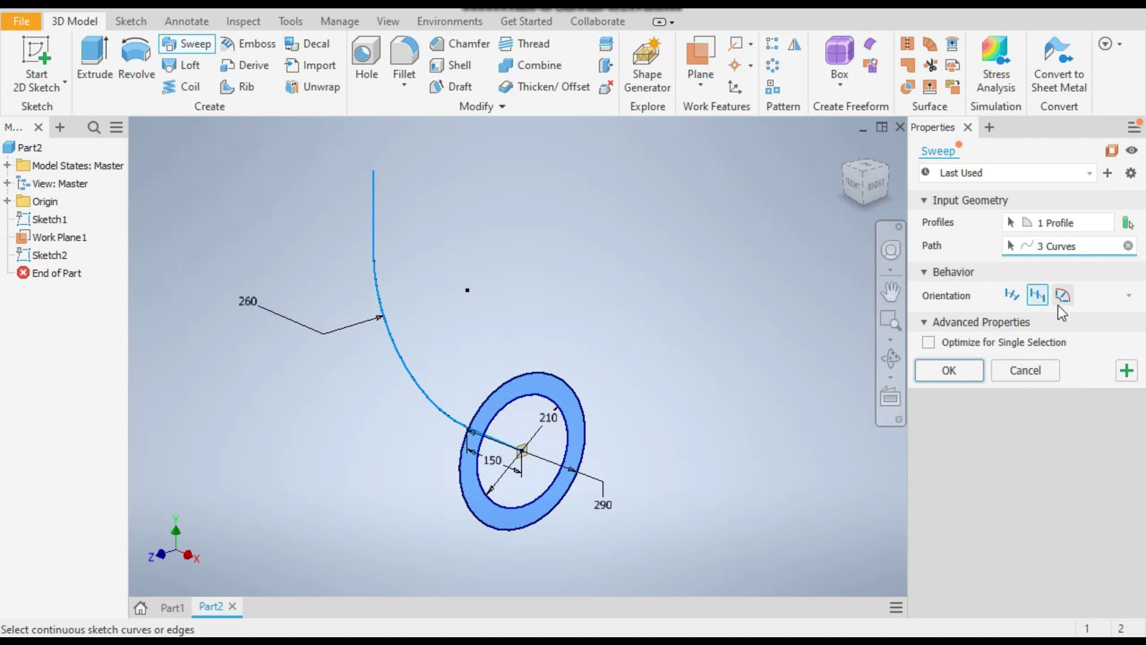
left_click(1061, 297)
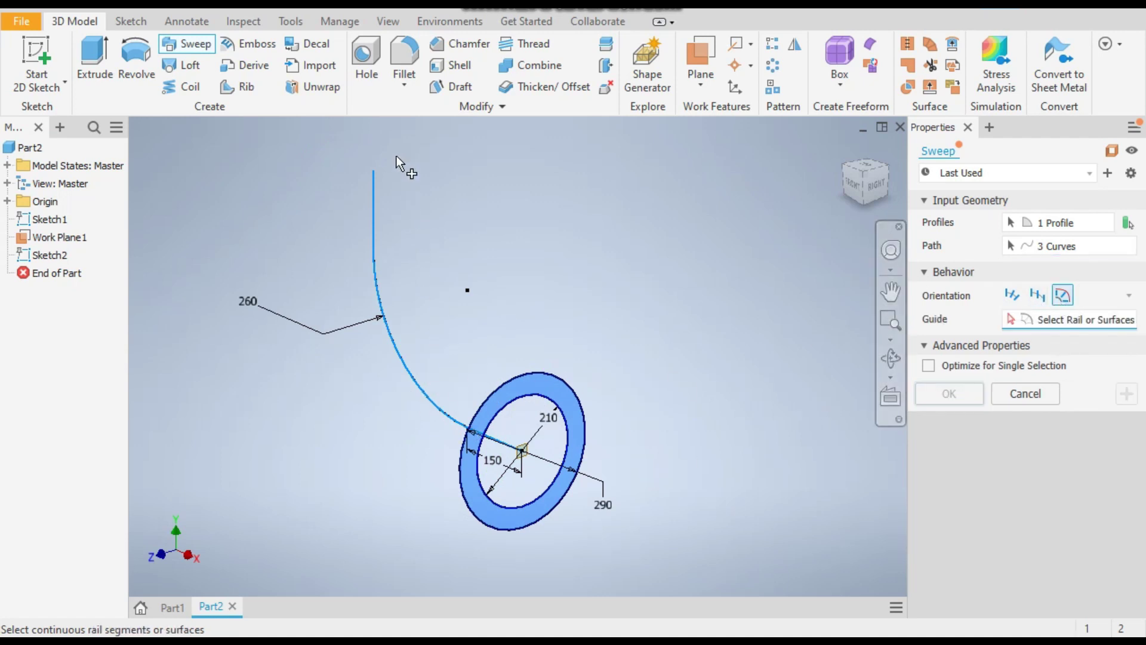
left_click(1012, 297)
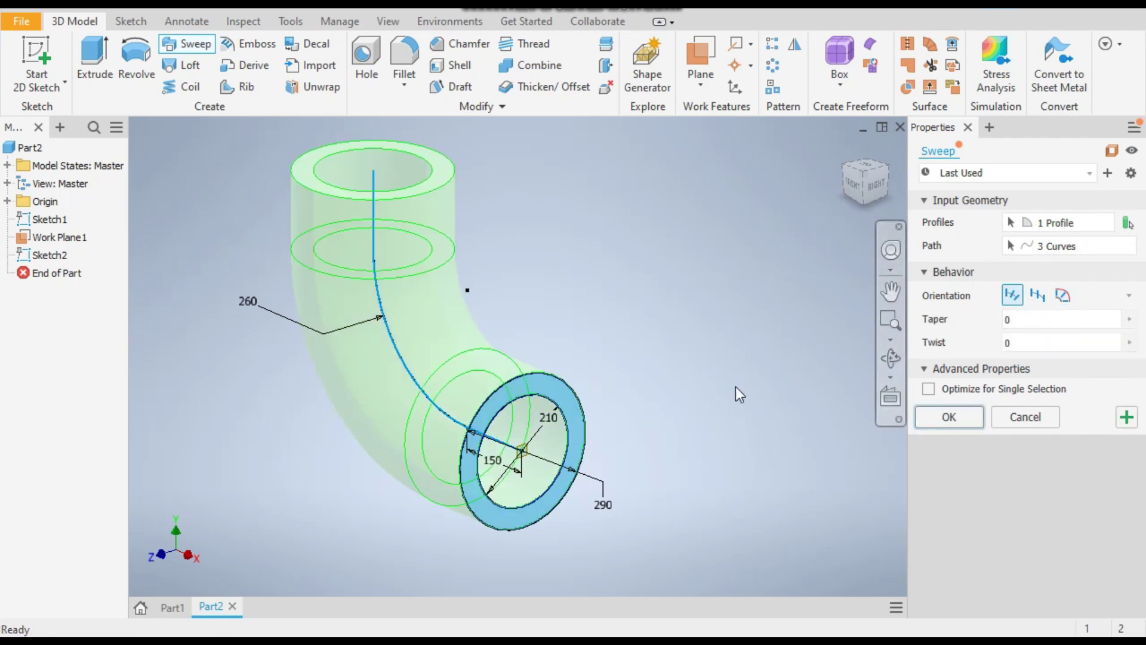
Create the swept pipe body with the Follow Path orientation
left_click(949, 416)
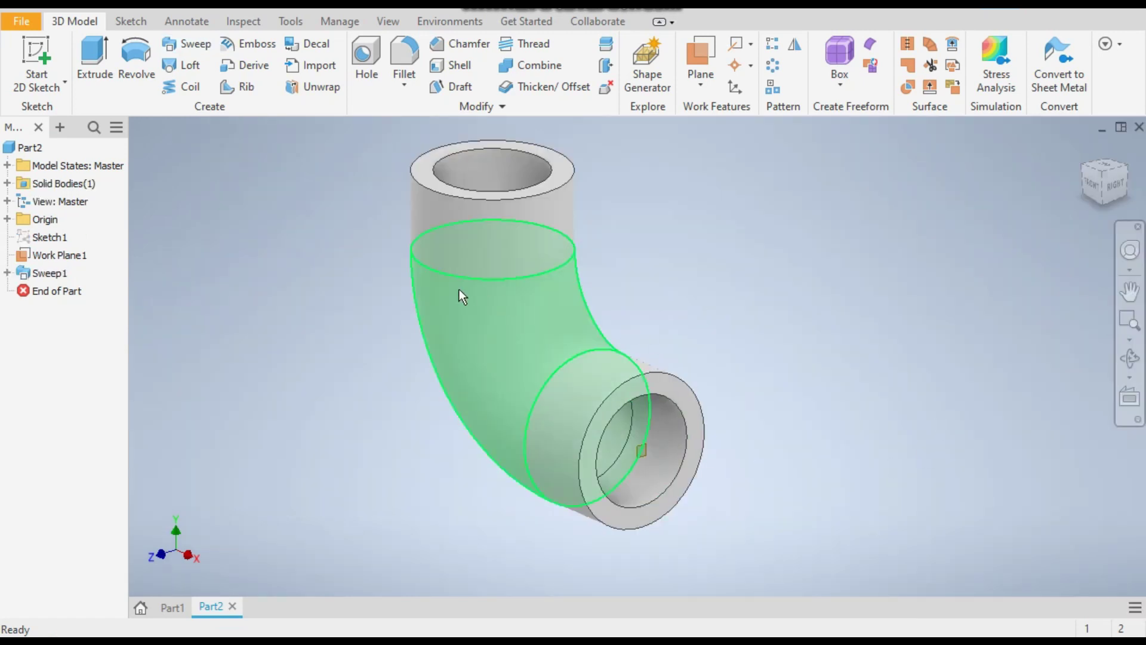
scroll(521, 377, "down", 2)
scroll(675, 357, "up", 3)
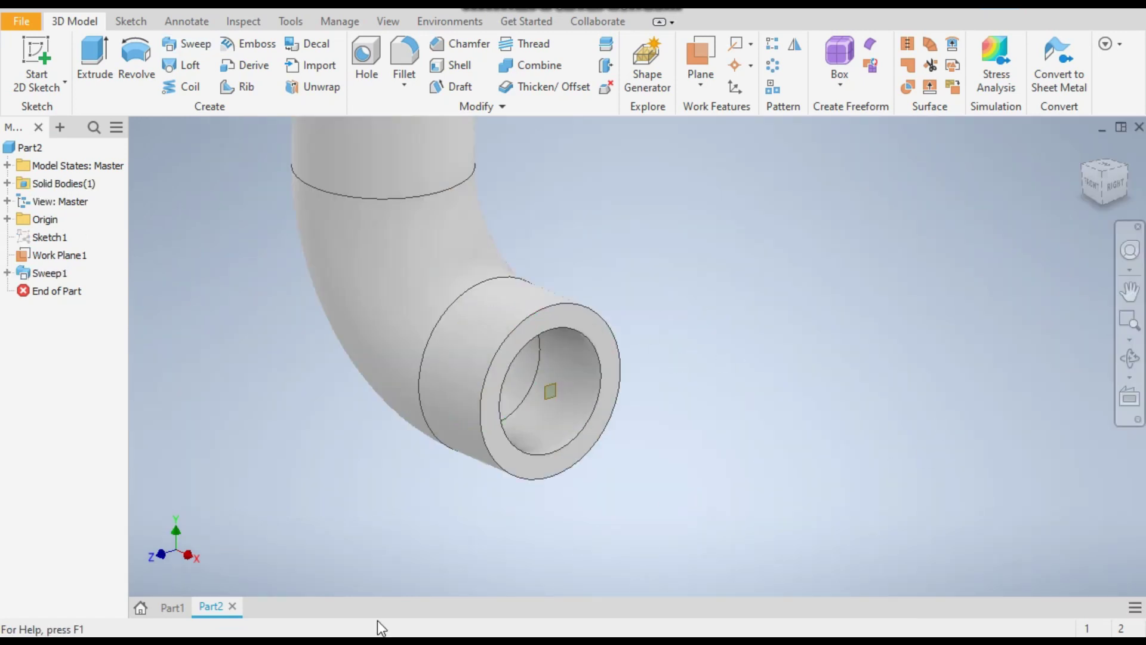
End the half section view in Part1, examine its finished flanged elbow in isometric view, and return to Part2
left_click(169, 604)
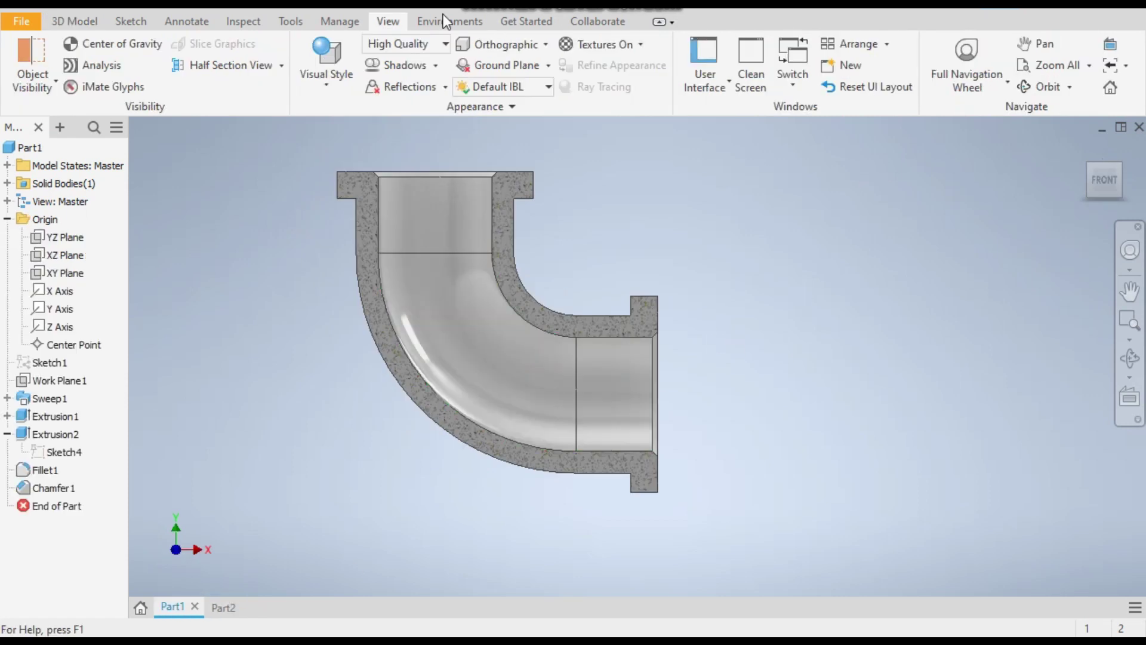
left_click(280, 65)
left_click(270, 199)
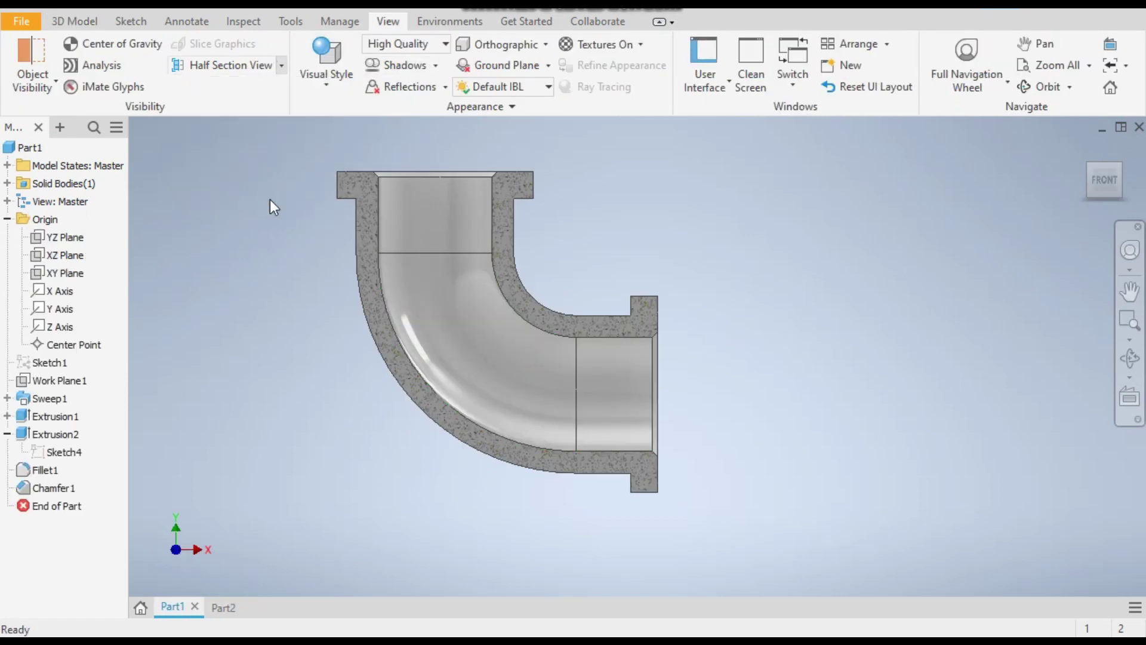
left_click(1126, 190)
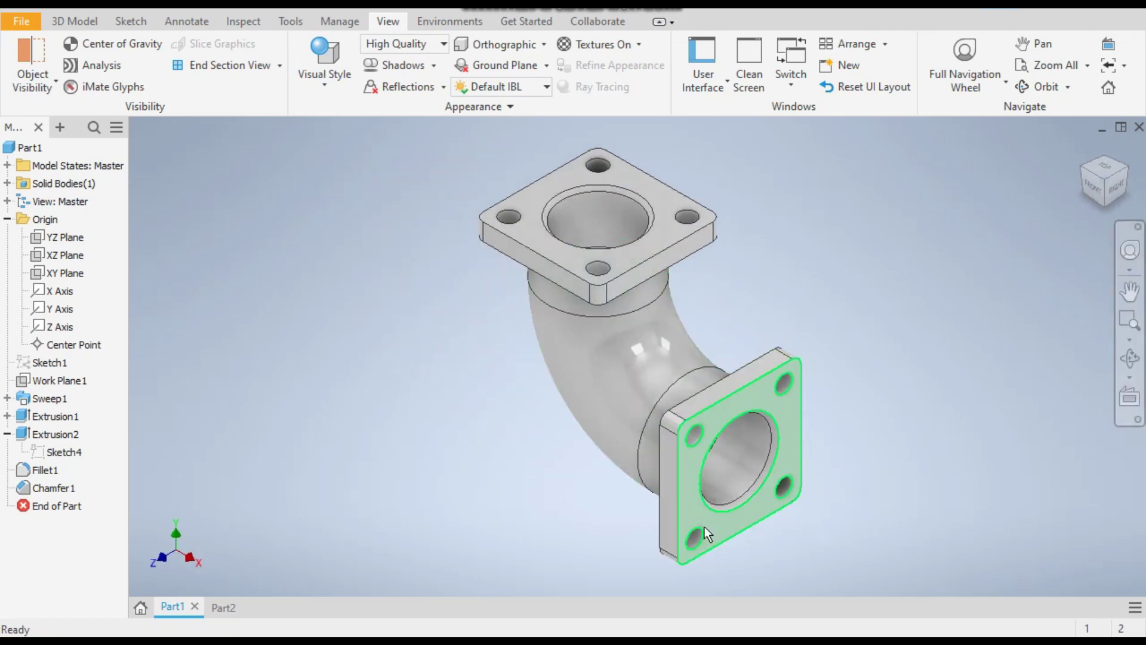
left_click(222, 607)
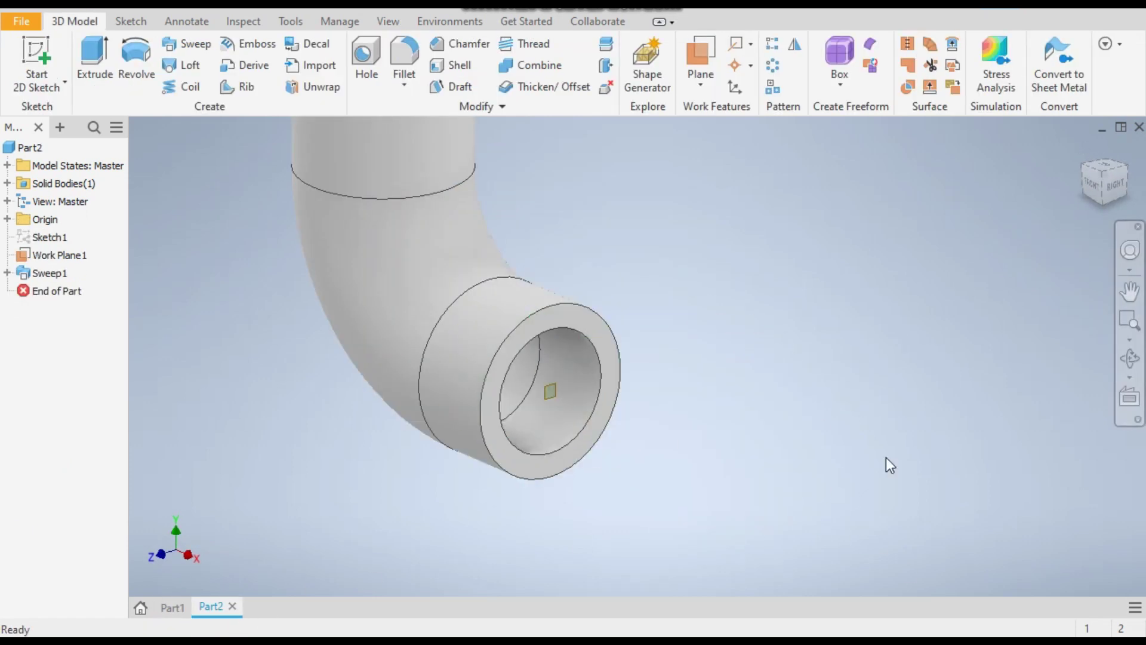
Start a sketch on the pipe's right-facing end face and draw a 360 by 360 mm centre rectangle about the pipe's centre
scroll(766, 431, "down", 3)
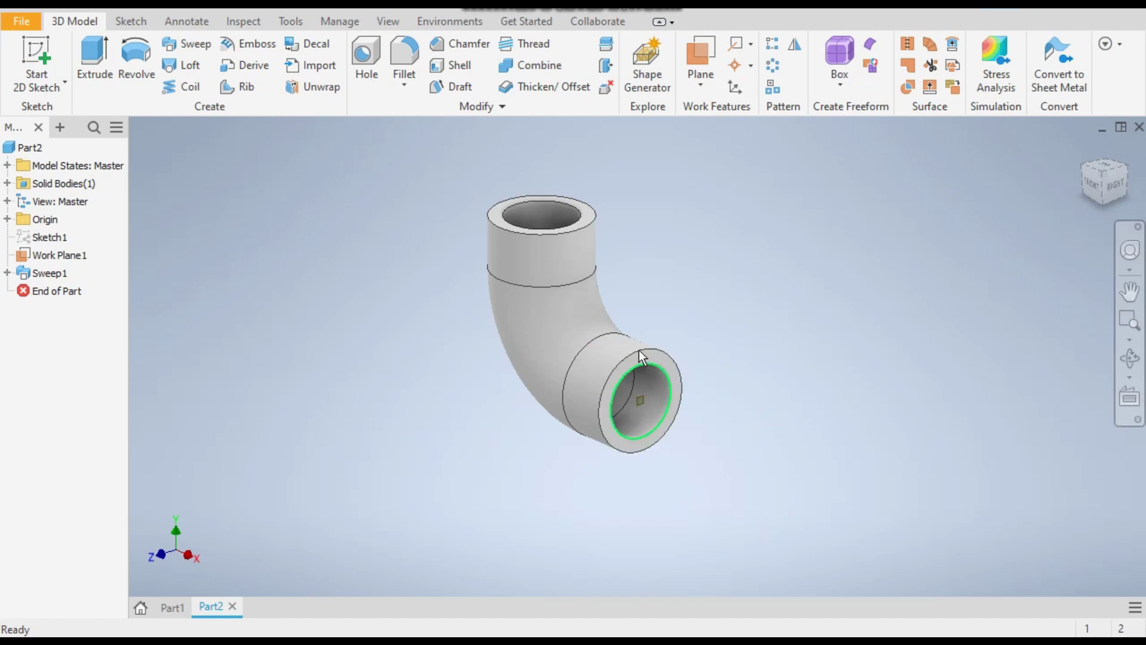
left_click(41, 57)
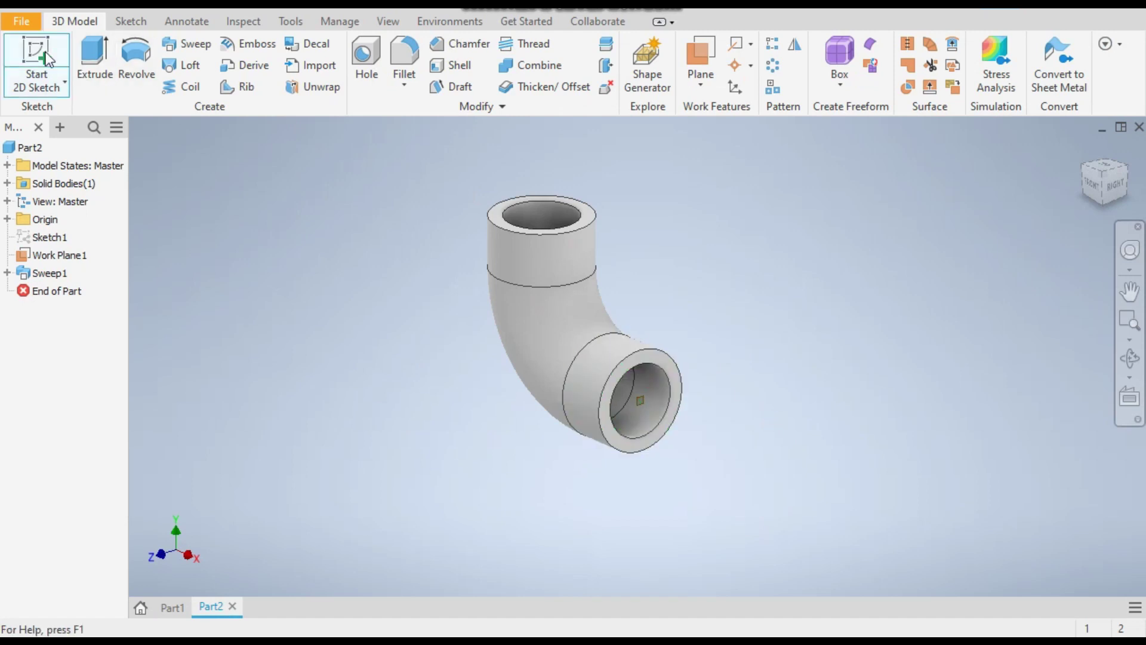
left_click(651, 357)
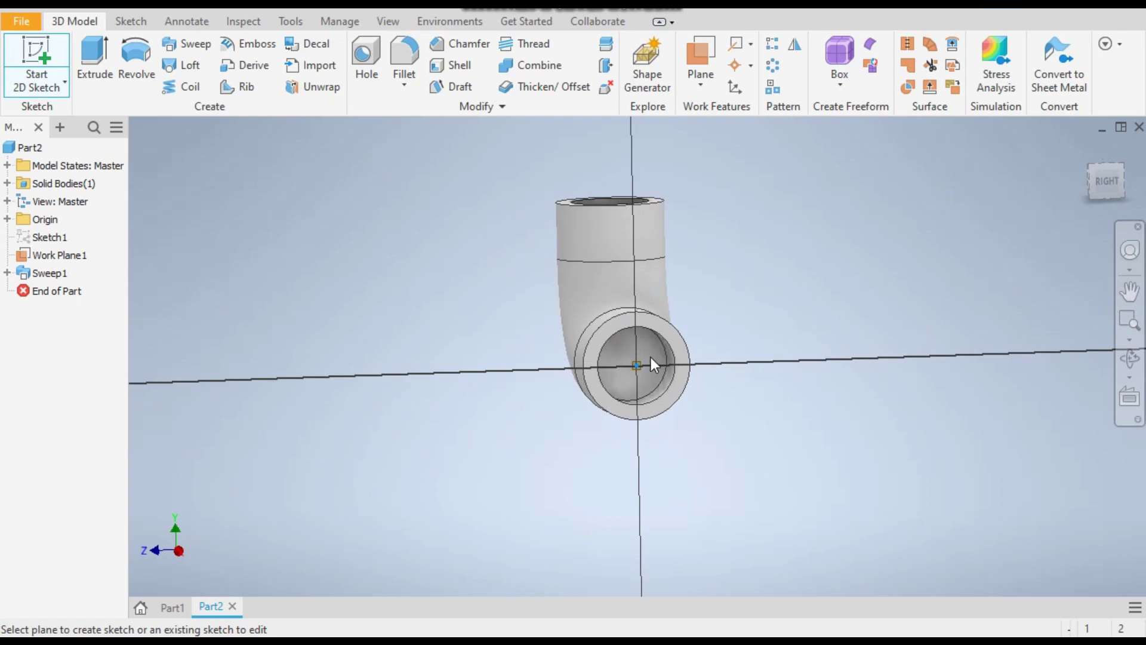
scroll(712, 319, "up", 3)
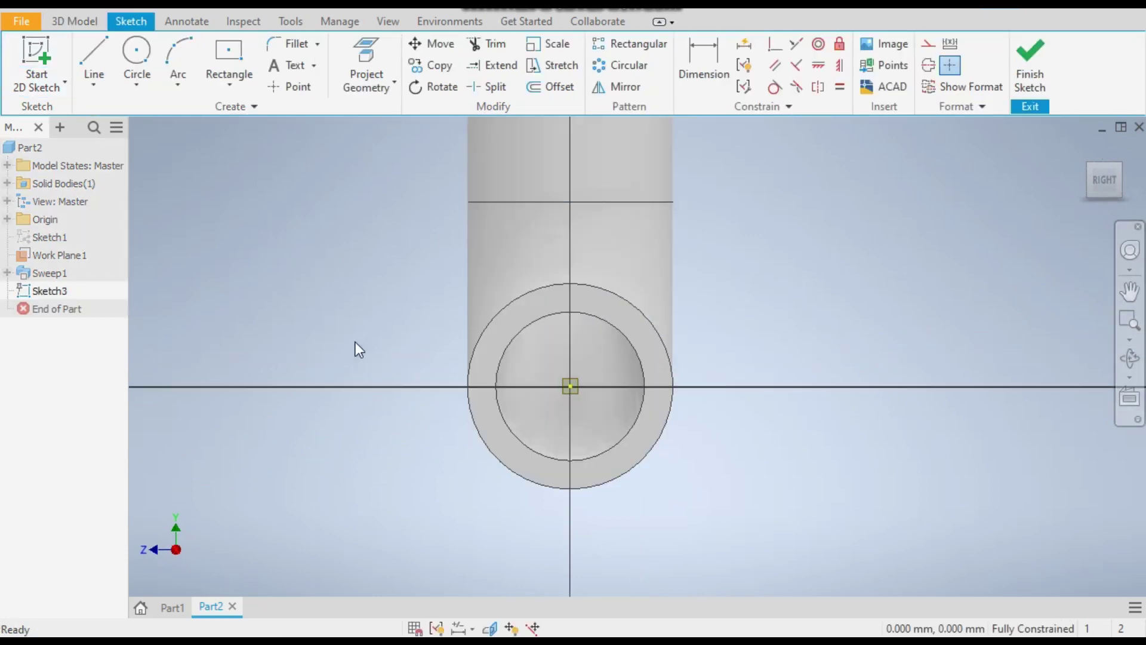
left_click(233, 85)
left_click(260, 193)
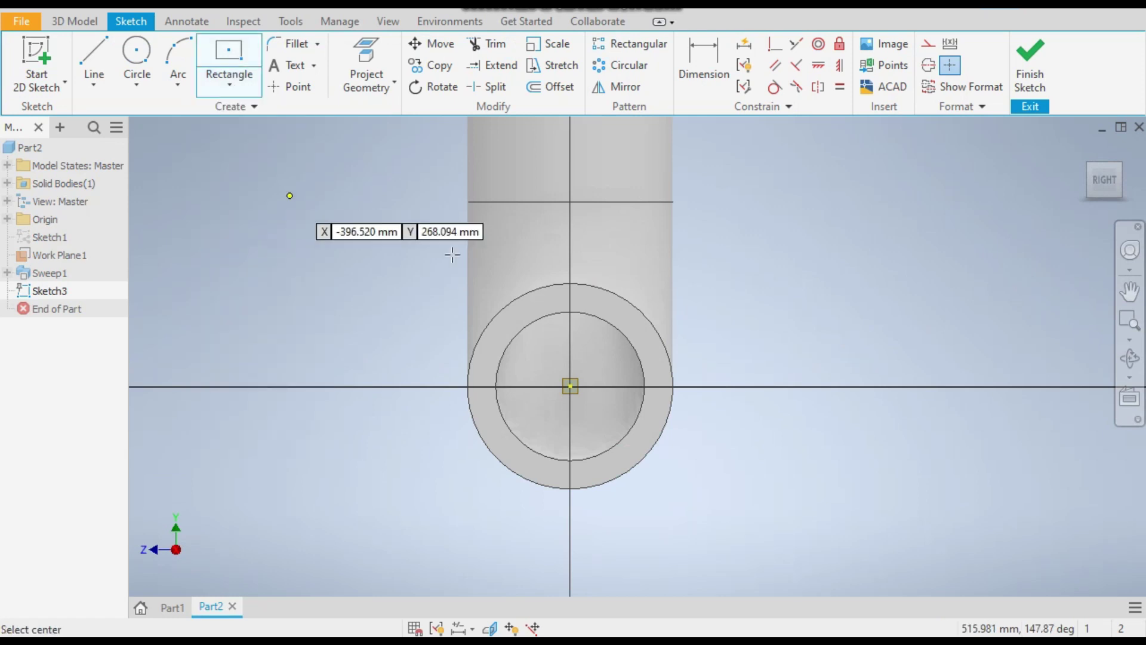
left_click(571, 386)
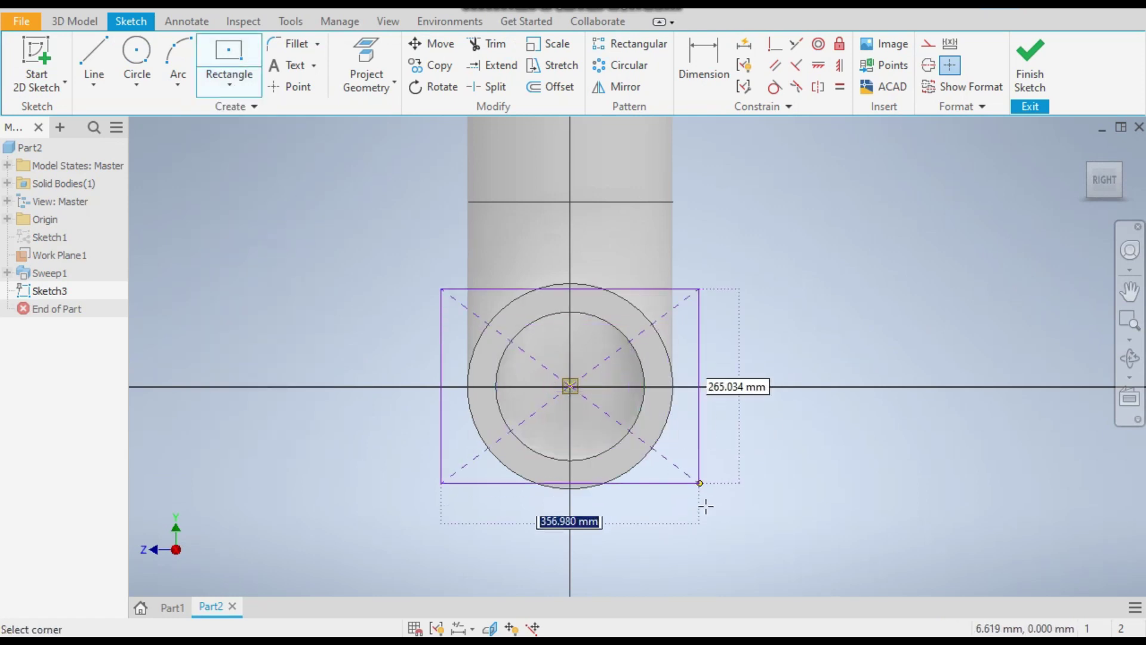
type("360")
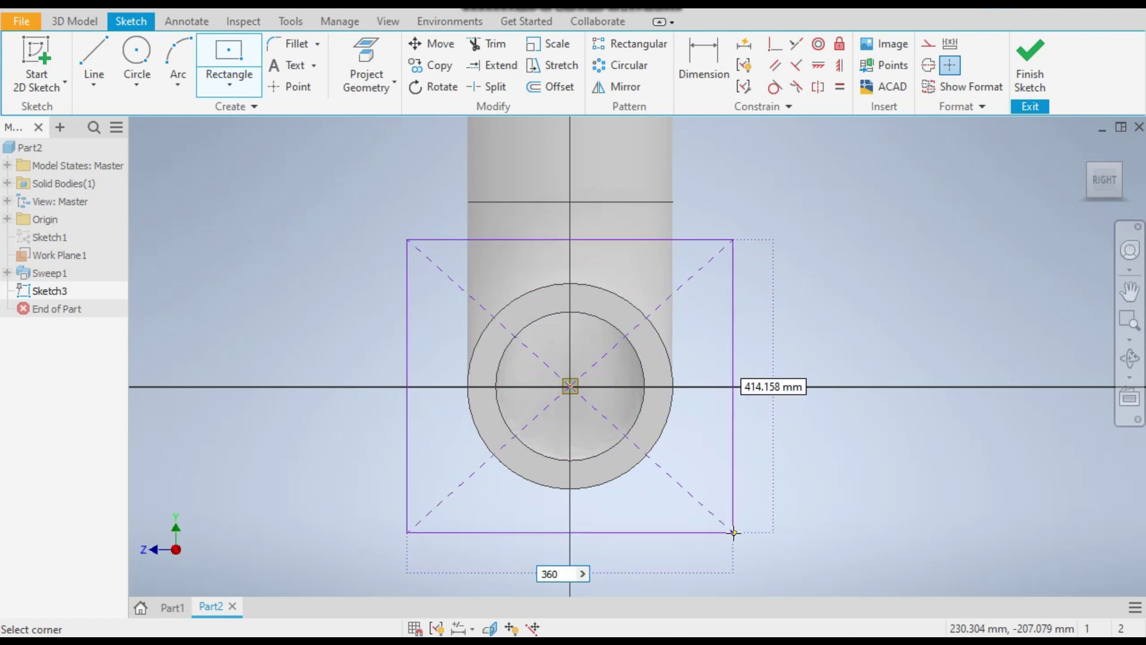
key("Tab")
type("360")
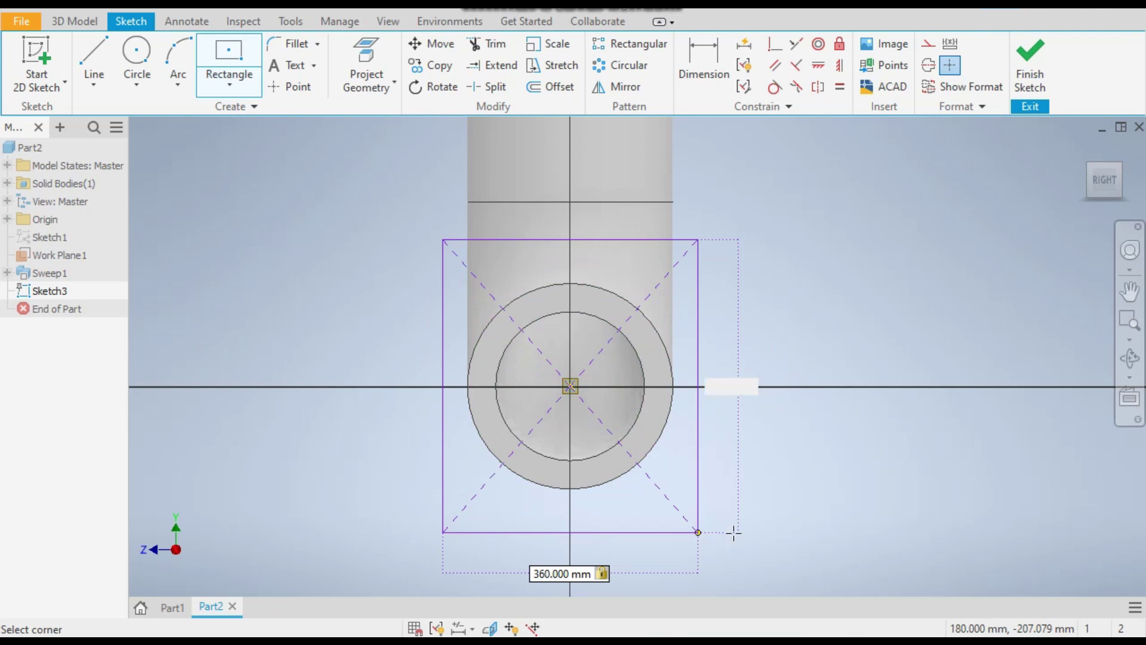
key("Return")
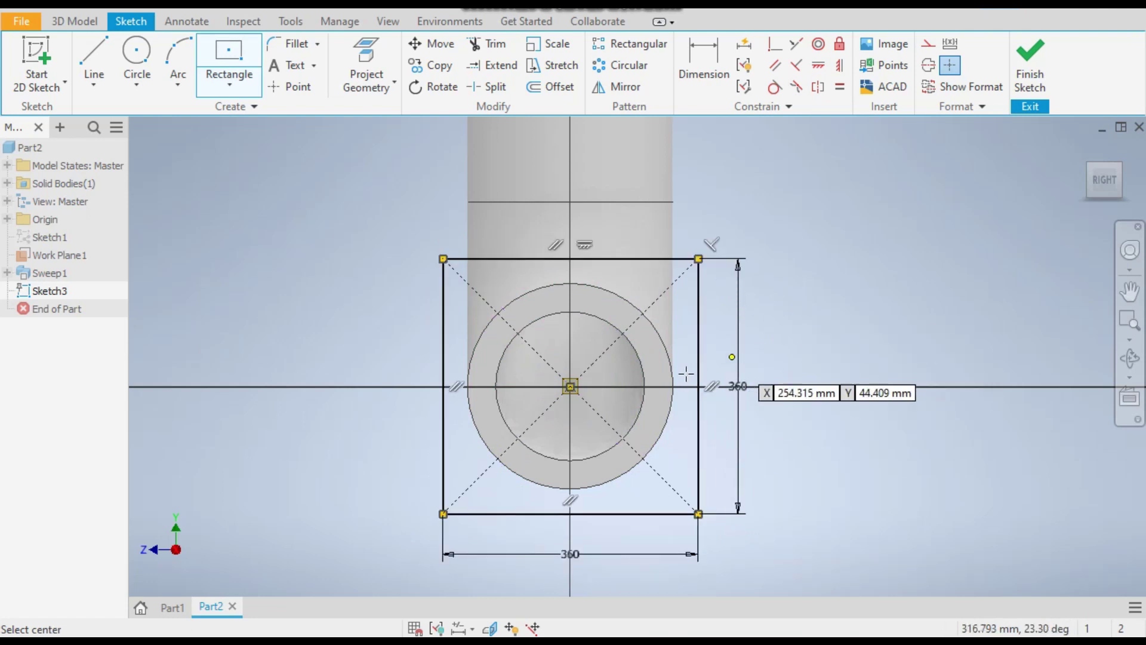
Check the flange in Part1, then draw an inner centre rectangle in Part2's sketch, 260 mm wide and about 321 mm high, centred on the pipe
left_click(172, 608)
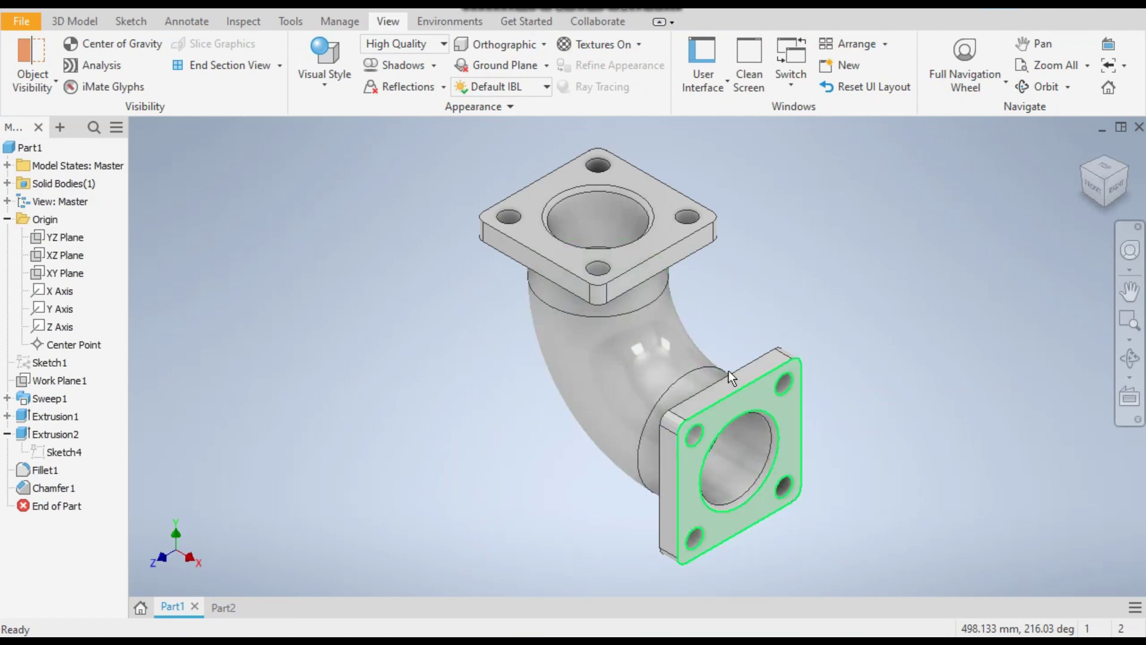
left_click(215, 605)
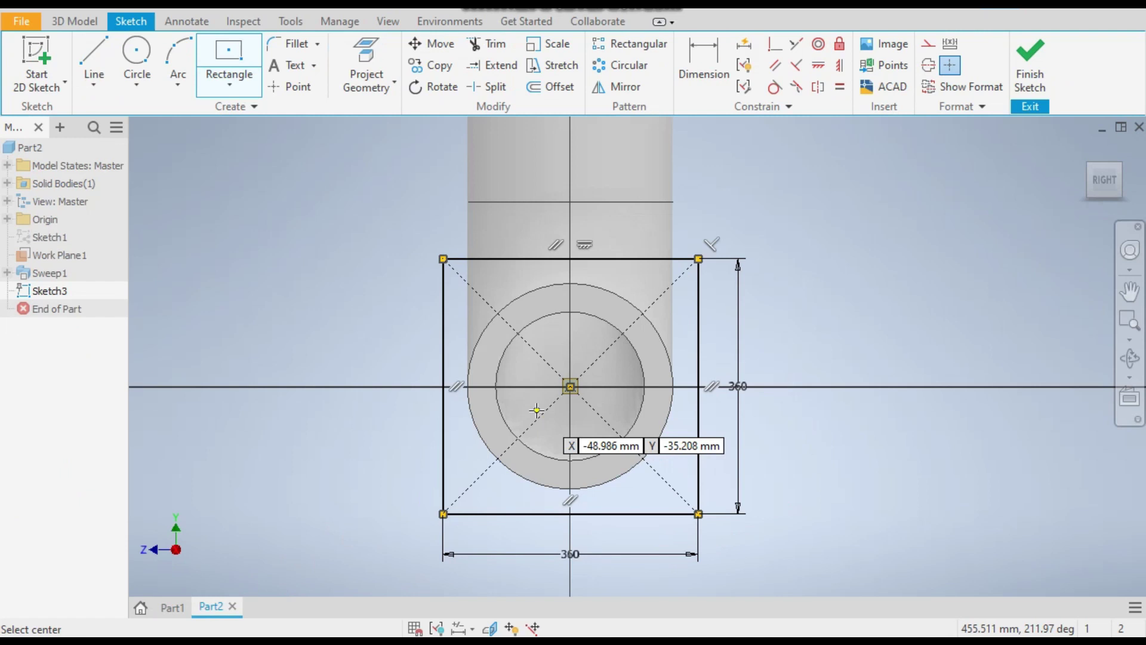
left_click(570, 386)
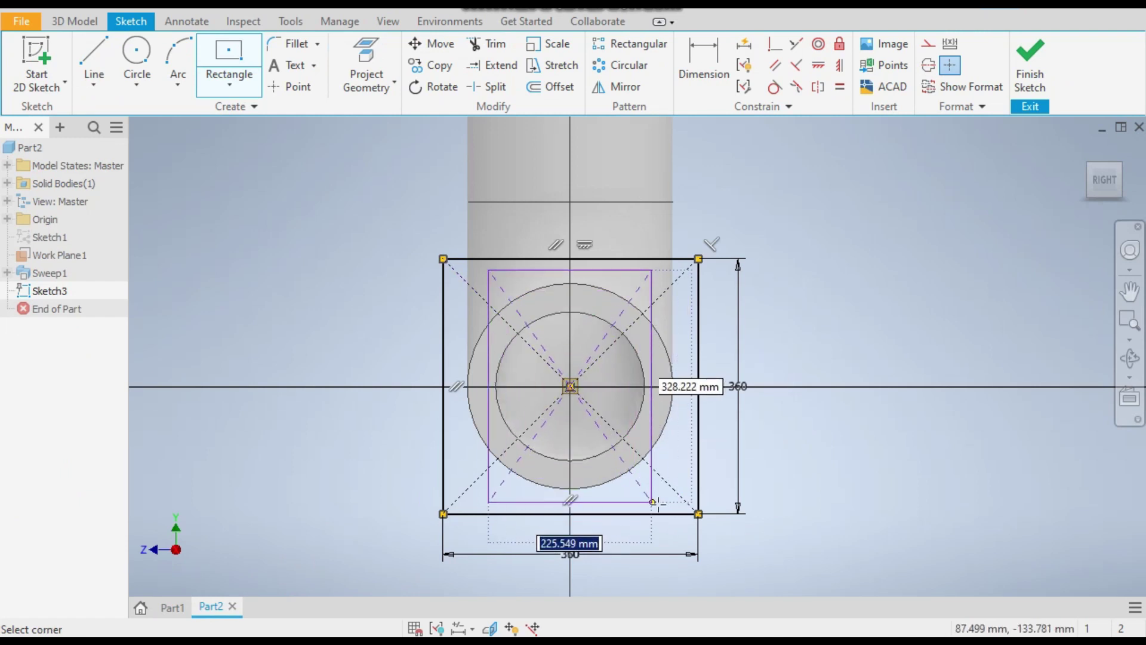
type("260")
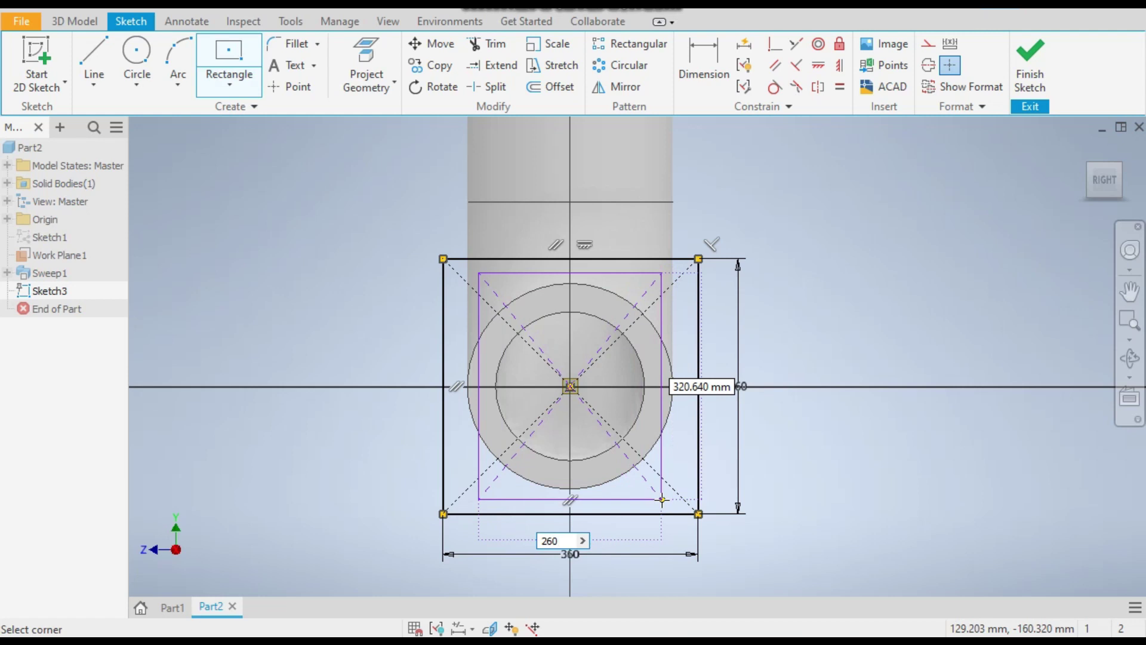
key("Return")
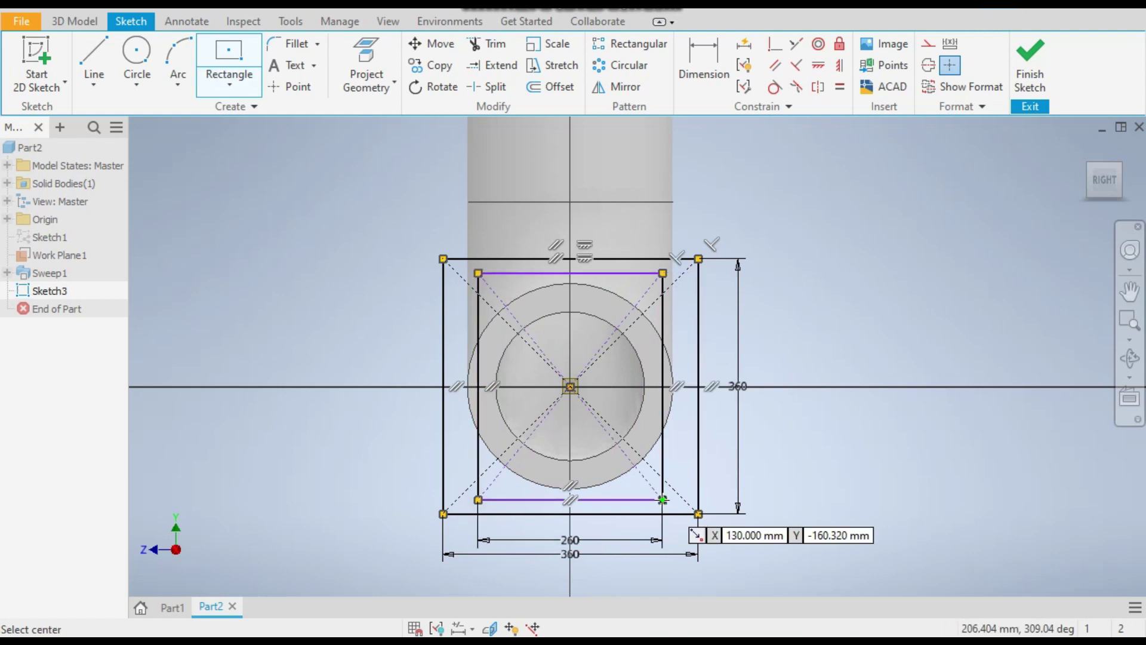
key("Escape")
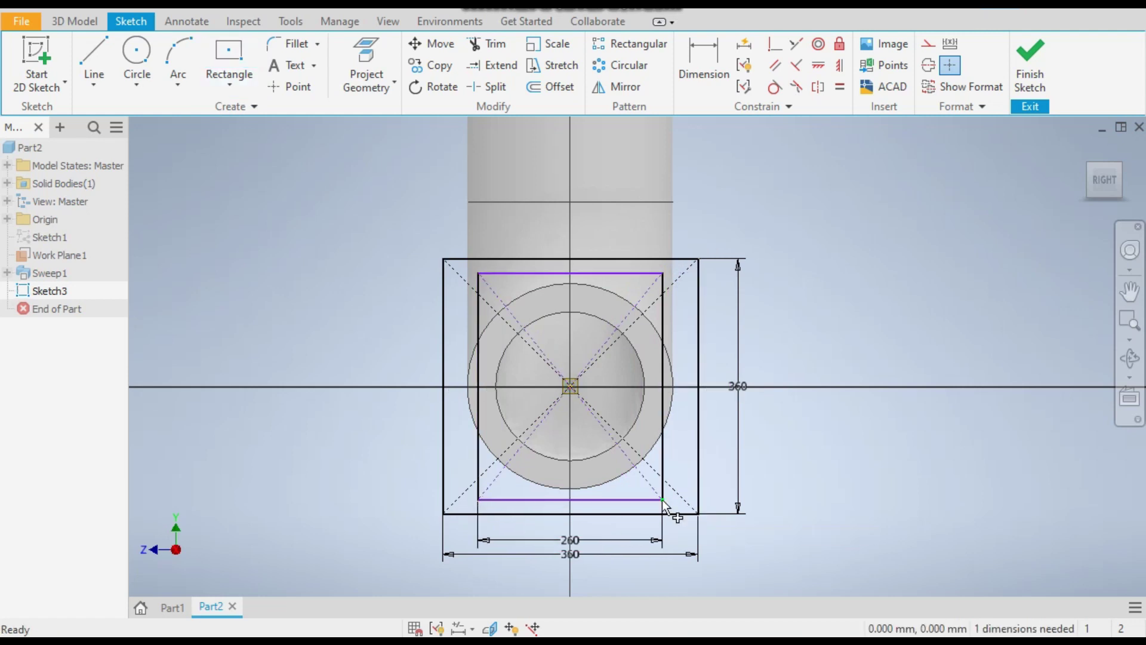